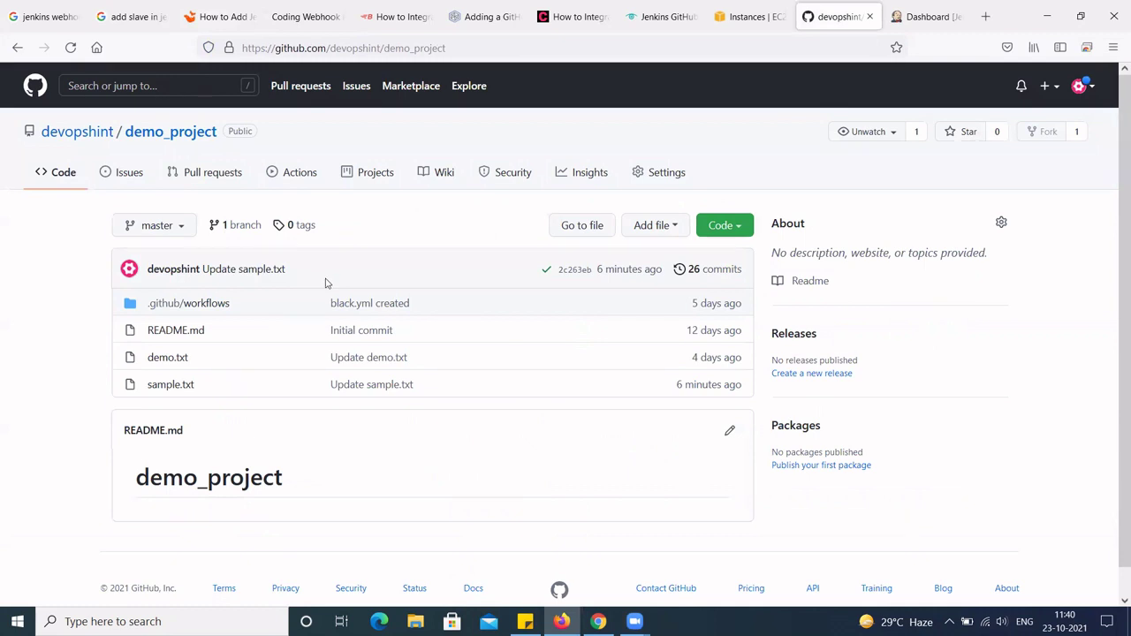
pyautogui.click(148, 137)
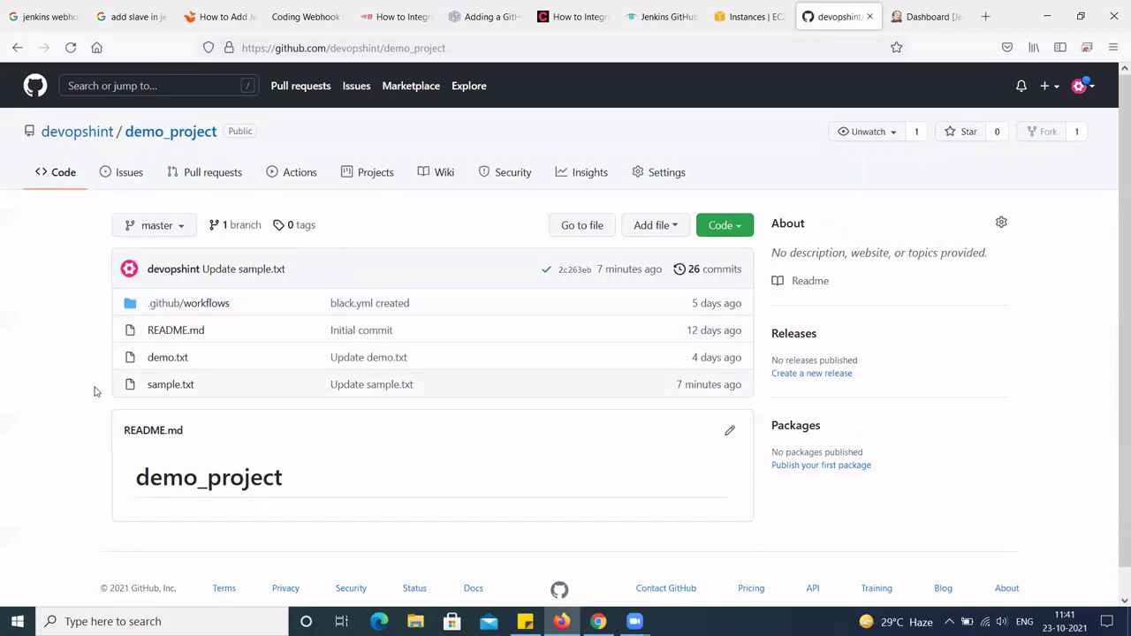
pyautogui.scroll(-1, 90, 386)
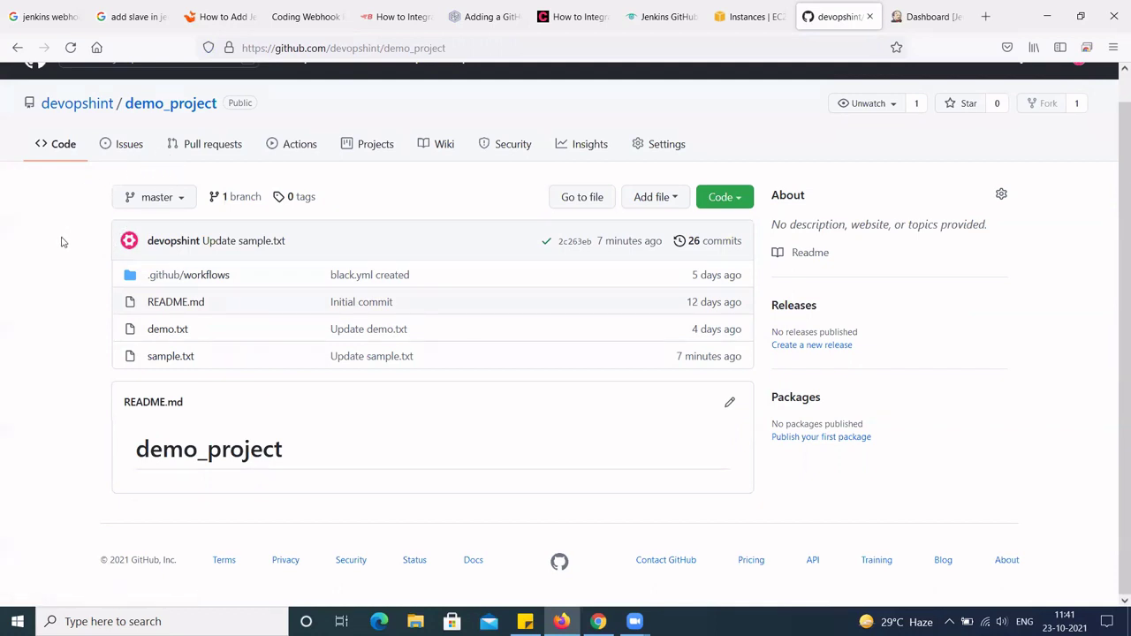
pyautogui.scroll(1, 62, 242)
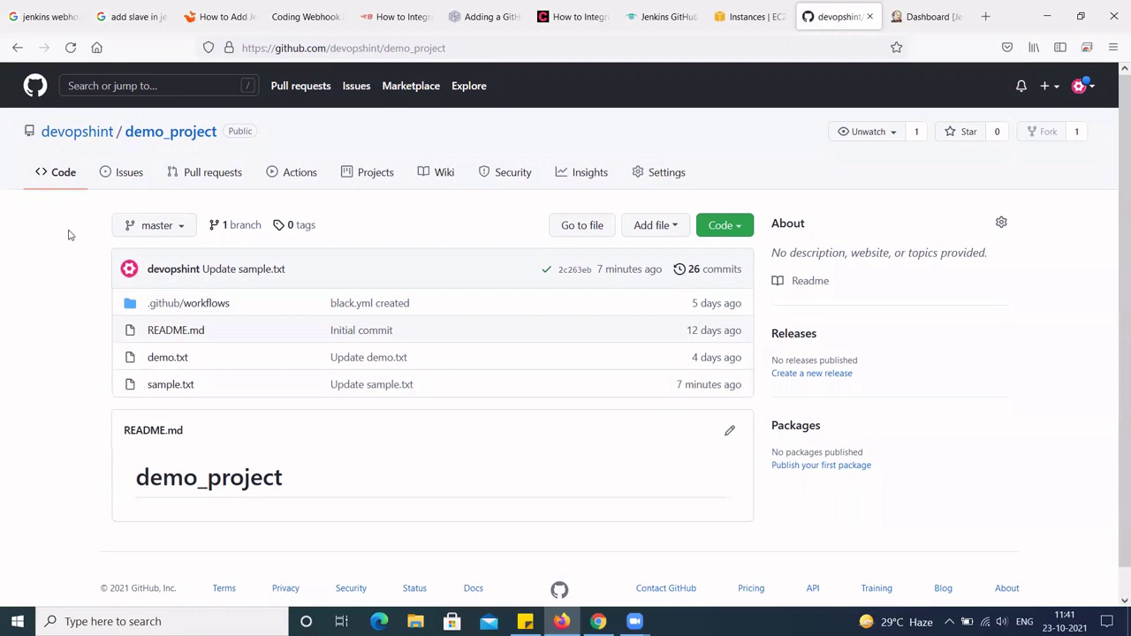
# Step: Switch to Jenkins and create a freestyle project named Jenkins-GitHub-WebHook
pyautogui.click(926, 20)
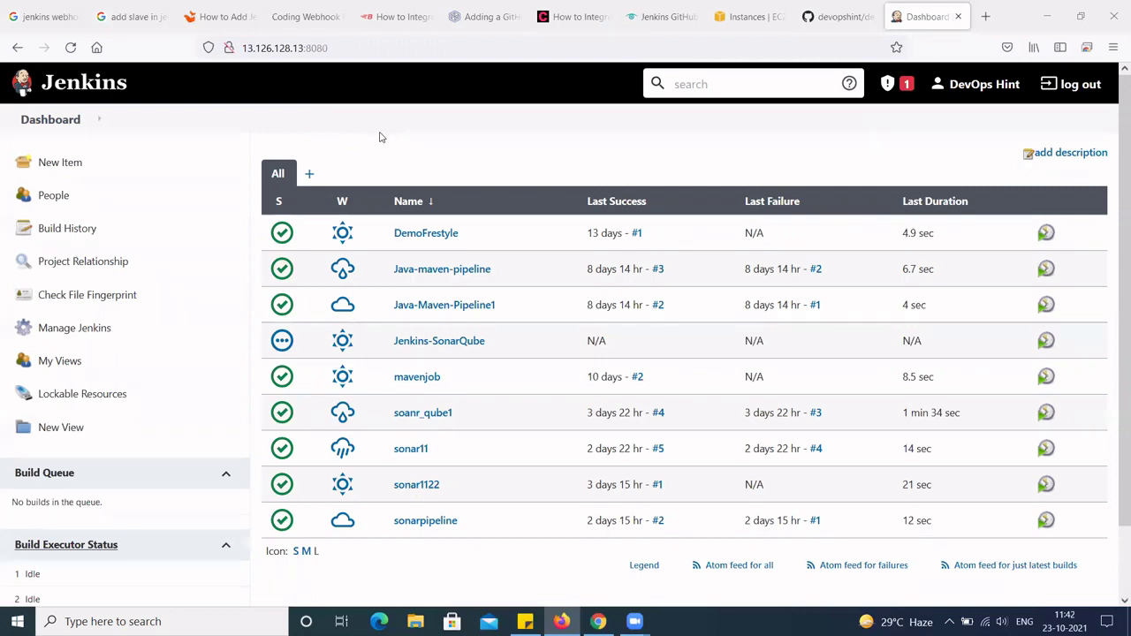
pyautogui.click(57, 168)
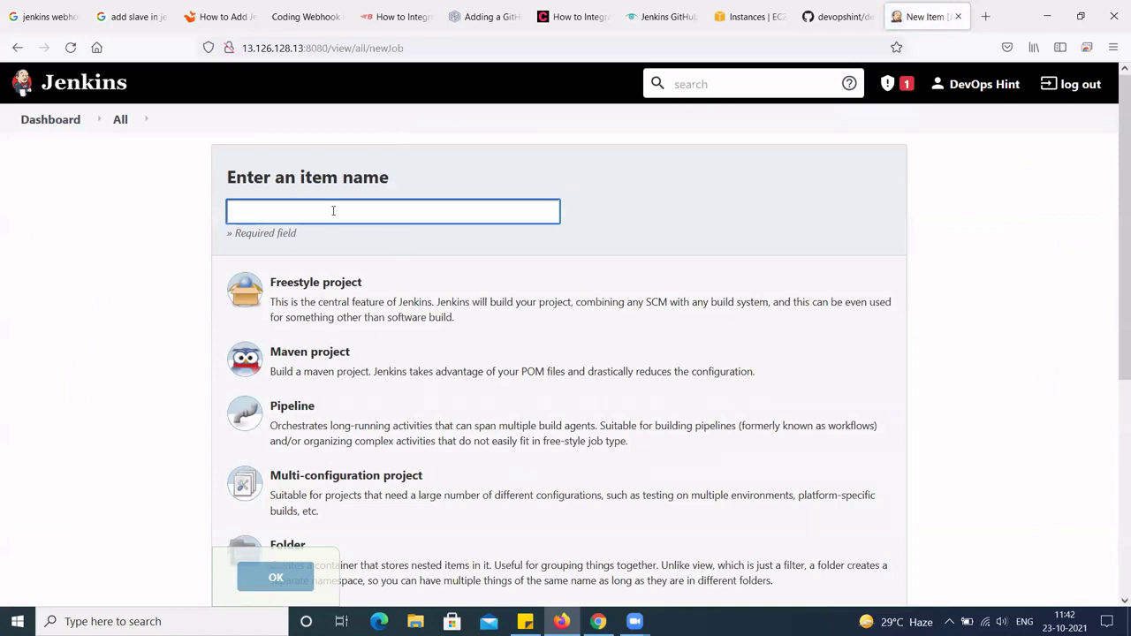
pyautogui.write('Jenkins-')
pyautogui.click(108, 16)
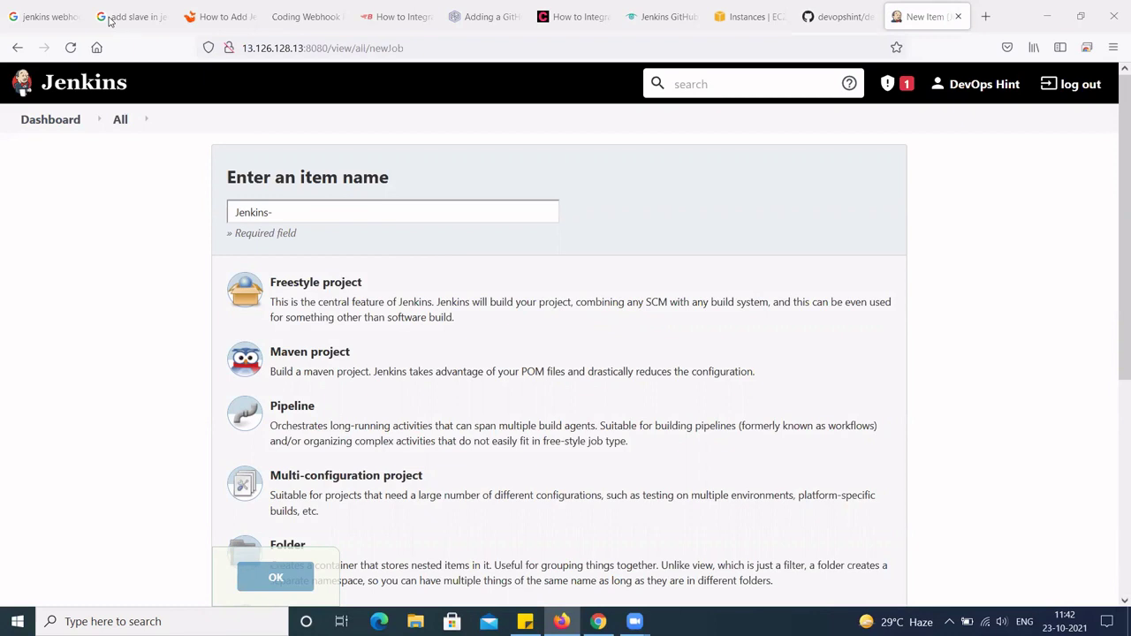
pyautogui.click(319, 211)
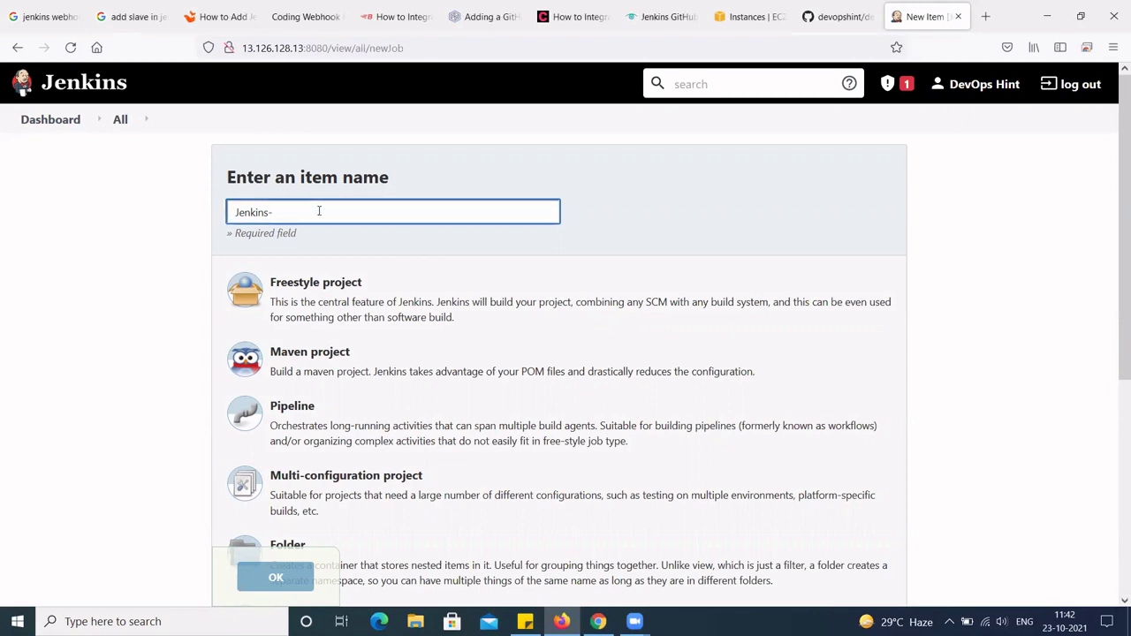
pyautogui.write('GitHub-WebHook')
pyautogui.click(315, 305)
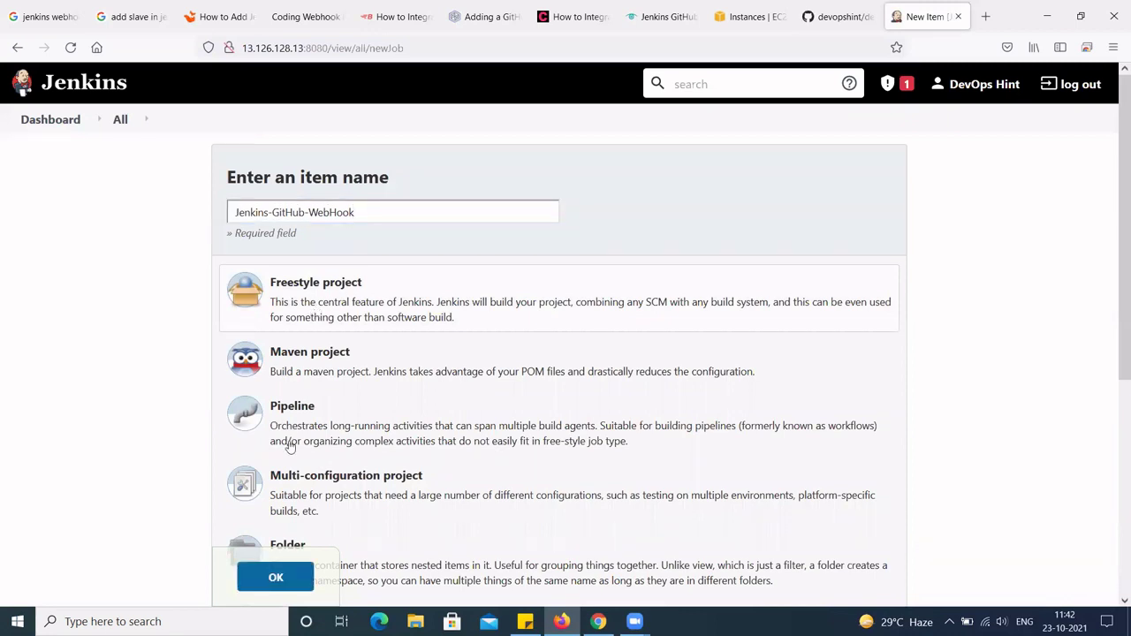
pyautogui.click(277, 578)
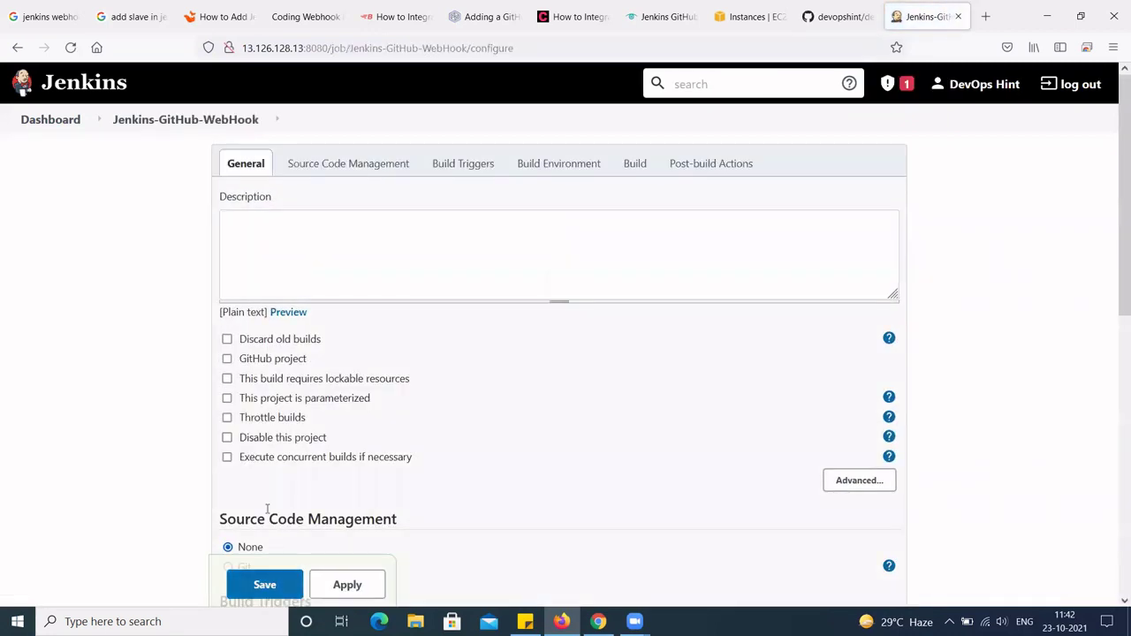
# Step: Enter "Jenkins-GitHub-WebHook Integration" as the project description
pyautogui.click(291, 232)
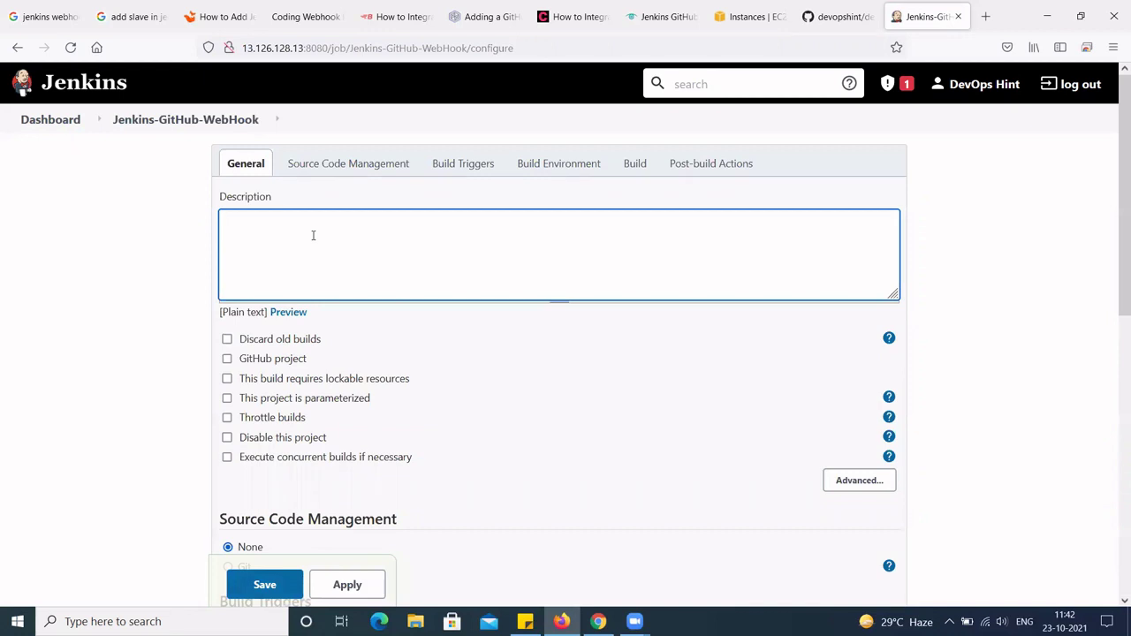
pyautogui.write('Jenkins-GitHub-WebHook Integration')
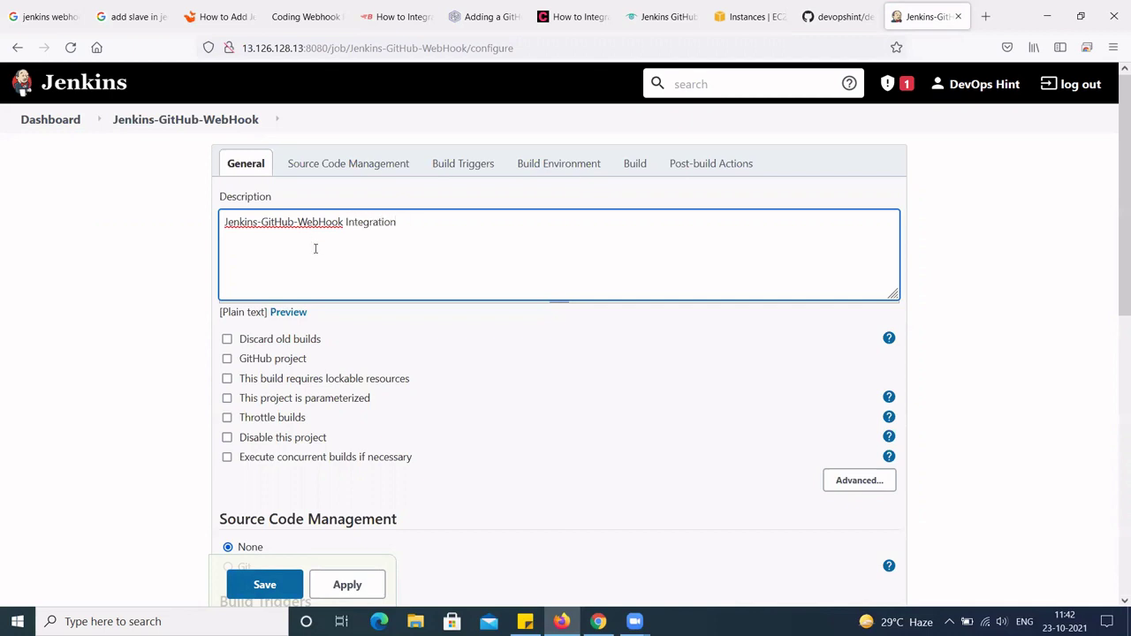
pyautogui.click(172, 250)
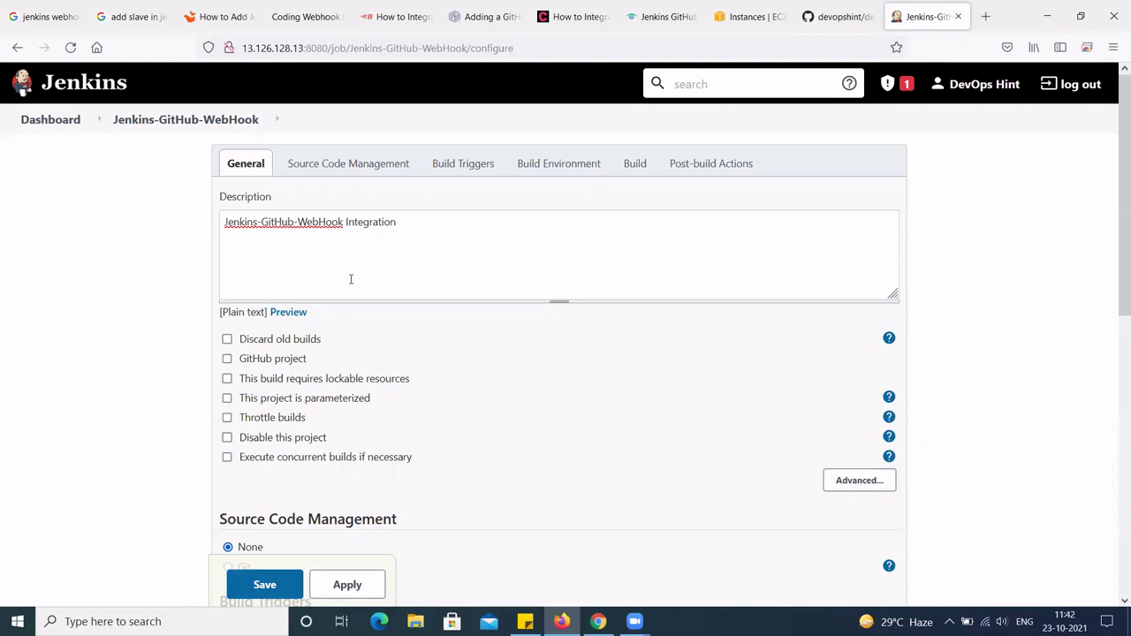
pyautogui.scroll(-3, 351, 279)
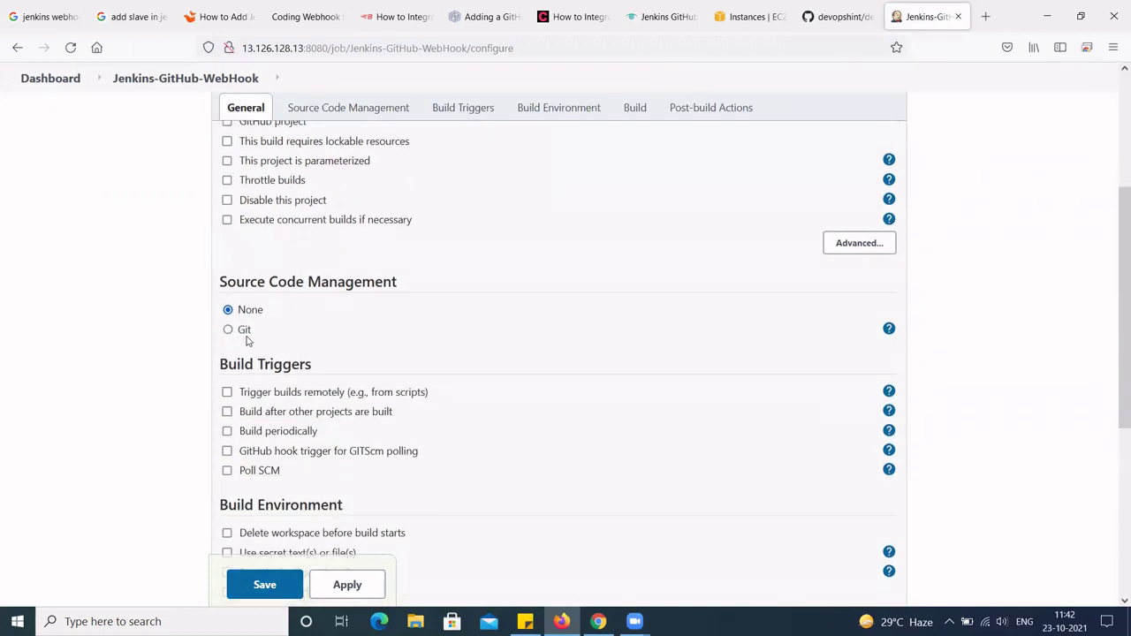
pyautogui.click(245, 331)
pyautogui.click(291, 412)
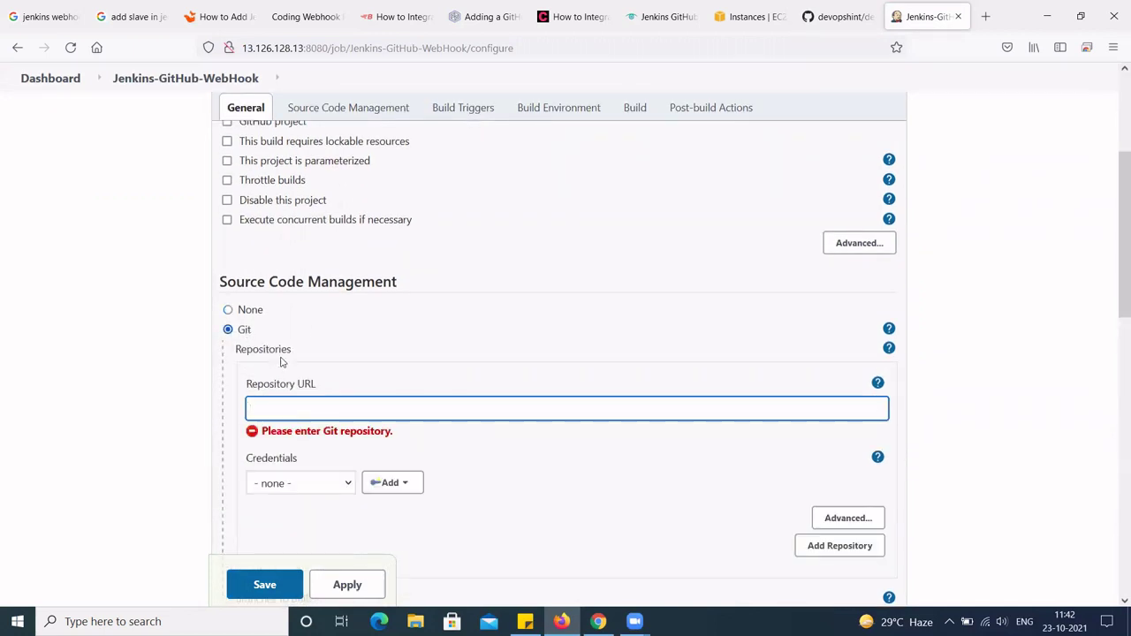
pyautogui.click(834, 18)
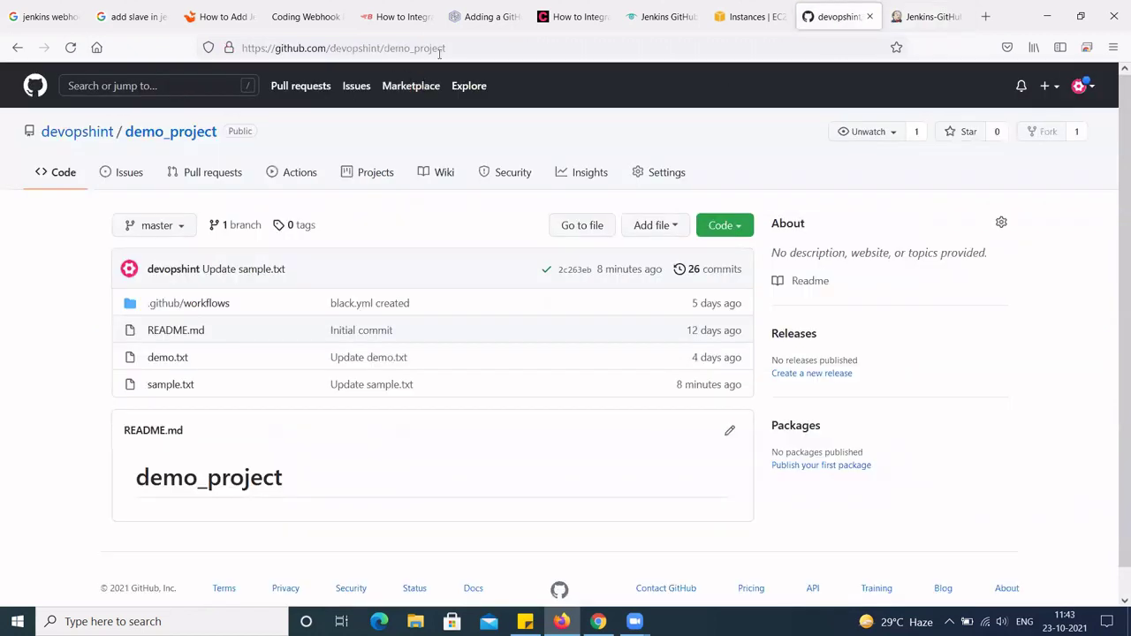
pyautogui.click(474, 48)
pyautogui.hotkey('ctrl', 'c')
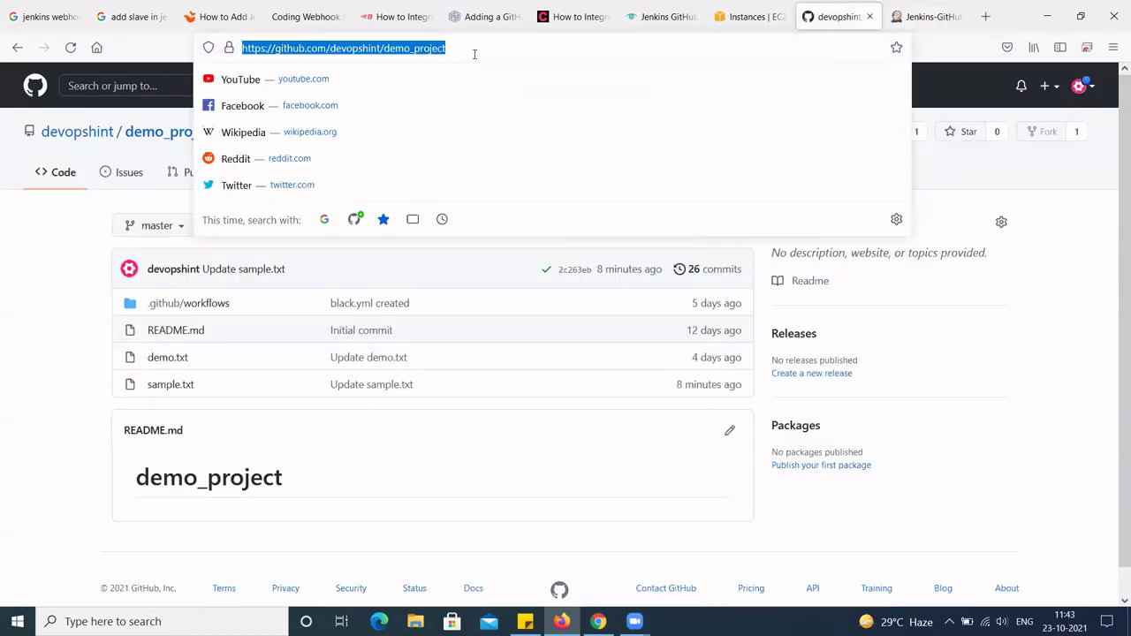
pyautogui.click(651, 25)
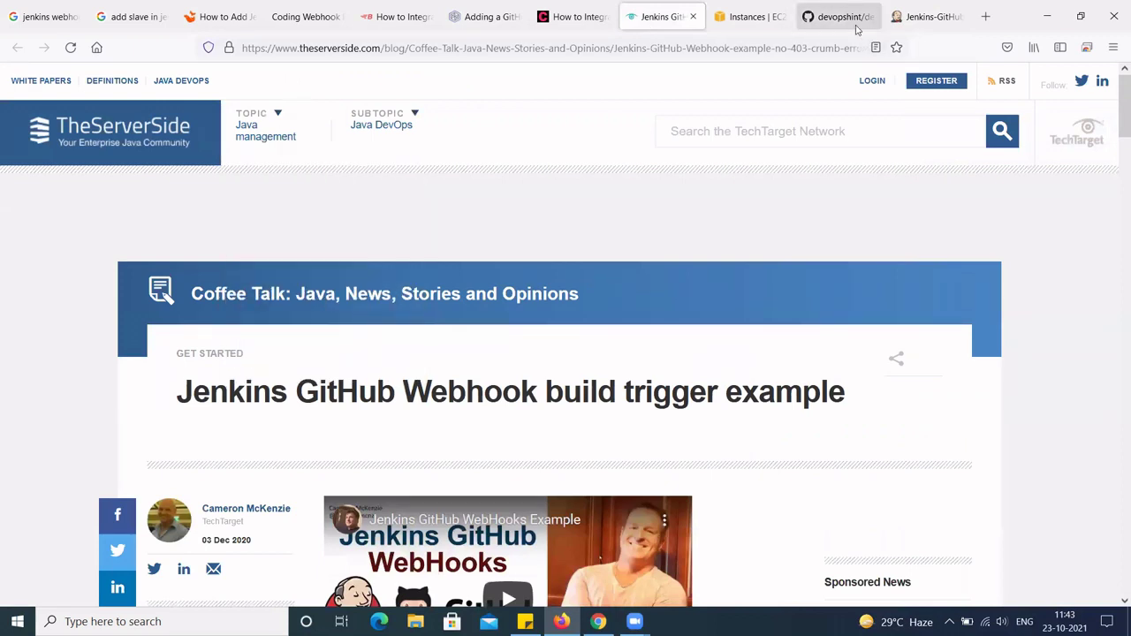
pyautogui.click(923, 16)
pyautogui.hotkey('ctrl', 'v')
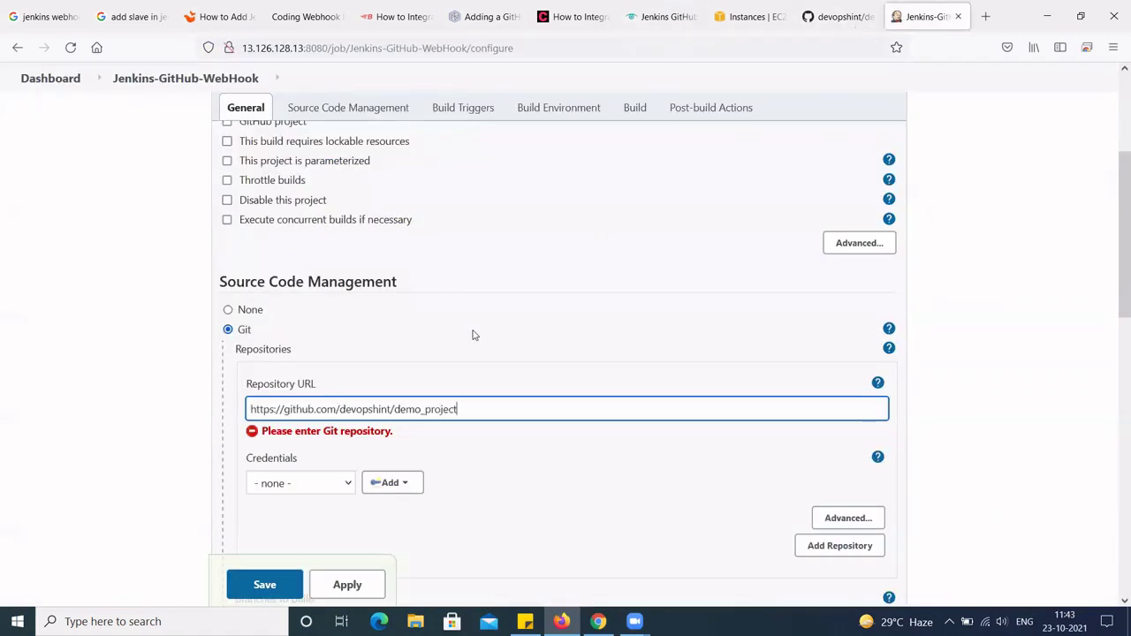
pyautogui.click(185, 464)
# Step: Select the stored devopshint credentials for the Git repository
pyautogui.scroll(-3, 317, 381)
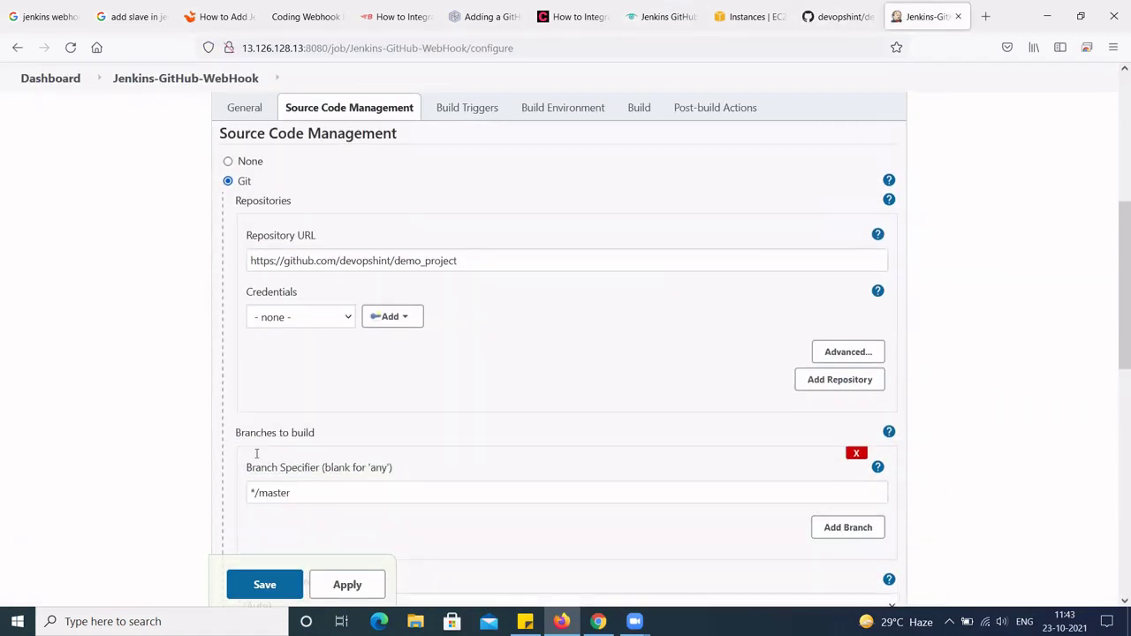
pyautogui.click(343, 311)
pyautogui.click(325, 381)
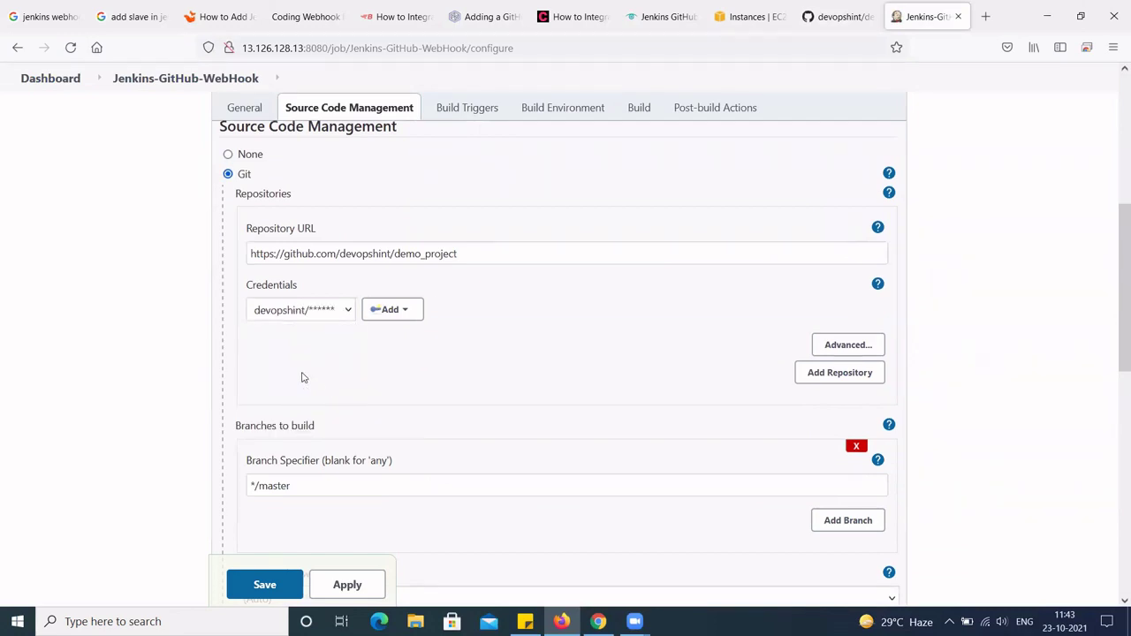
# Step: Check the branch specifier against the list of branches in the demo_project repository on GitHub
pyautogui.scroll(-2, 298, 362)
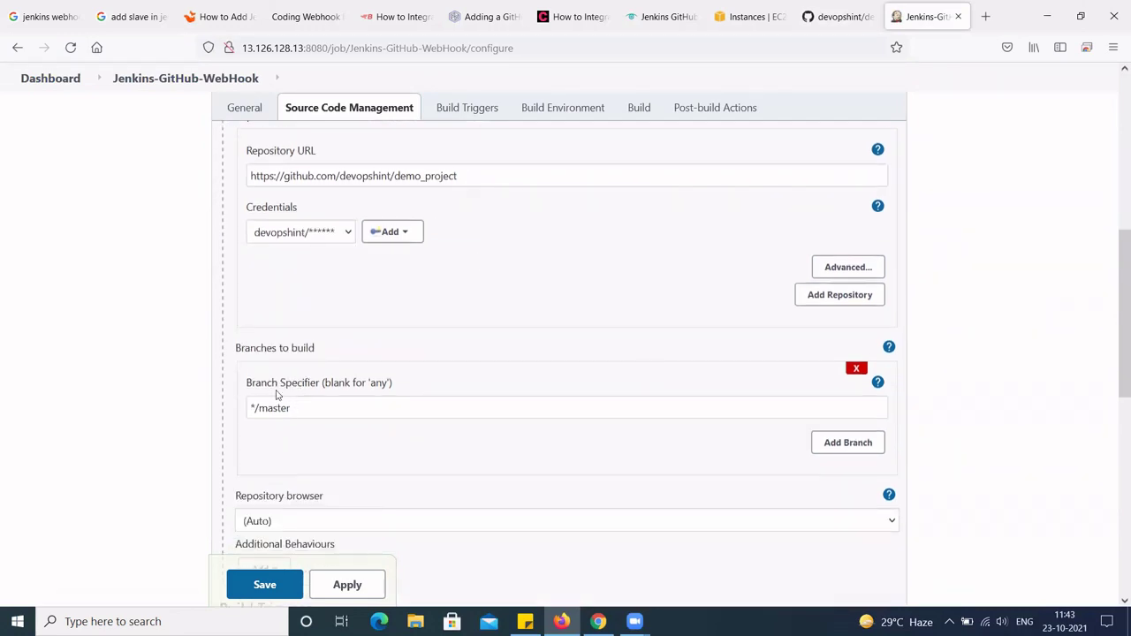
pyautogui.click(839, 16)
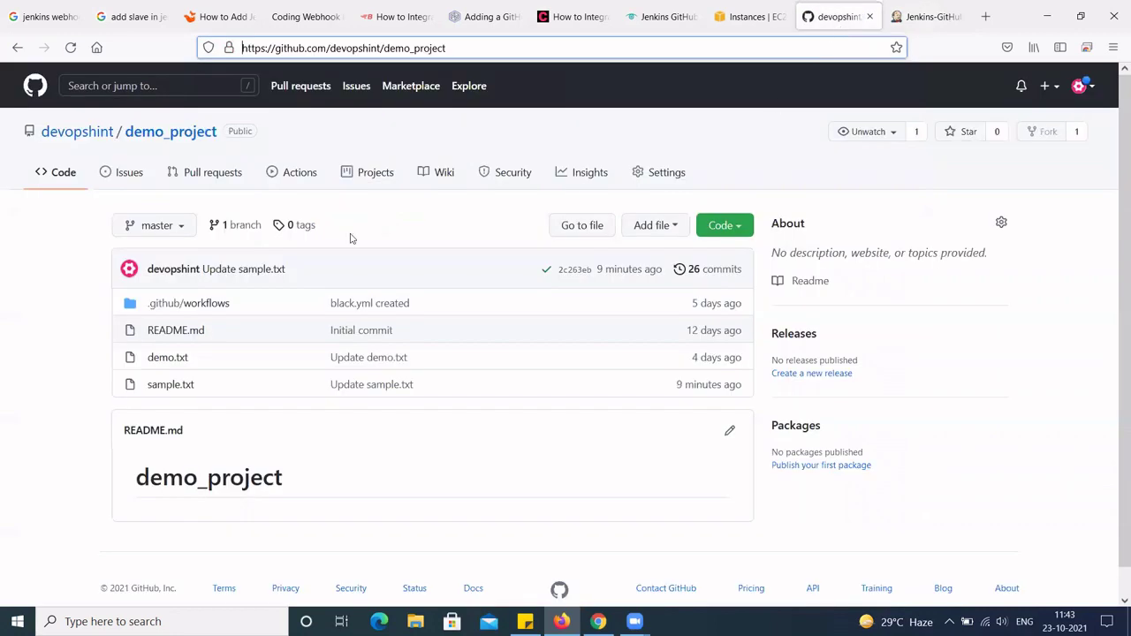
pyautogui.click(175, 234)
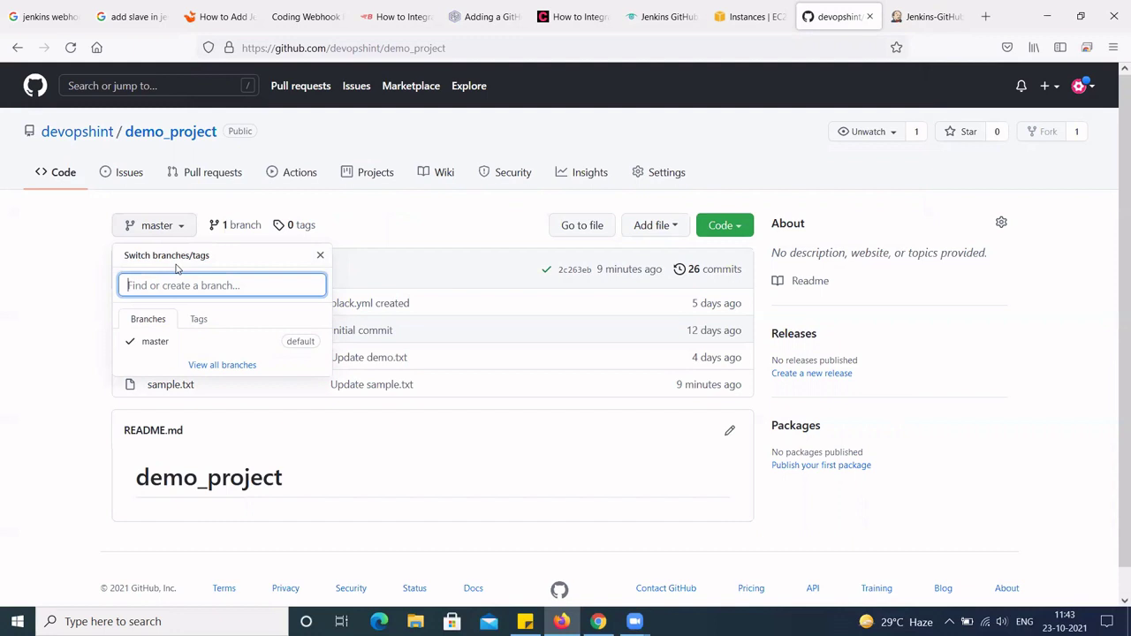
pyautogui.click(35, 334)
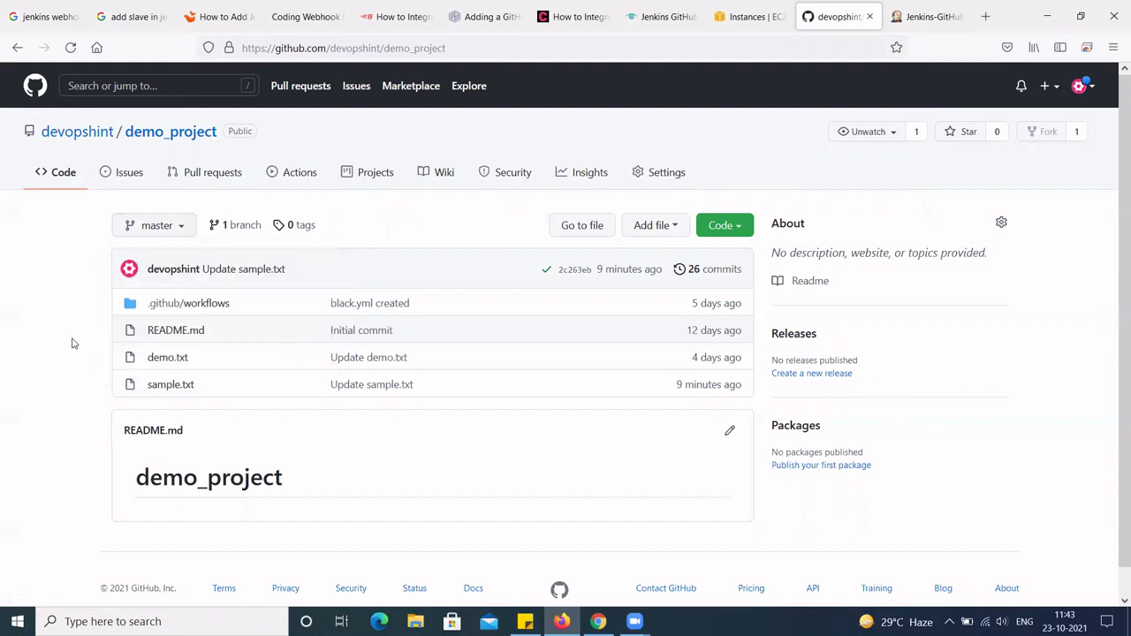
# Step: Return to the Jenkins project configuration and enable the build trigger "GitHub hook trigger for GITScm polling"
pyautogui.click(758, 25)
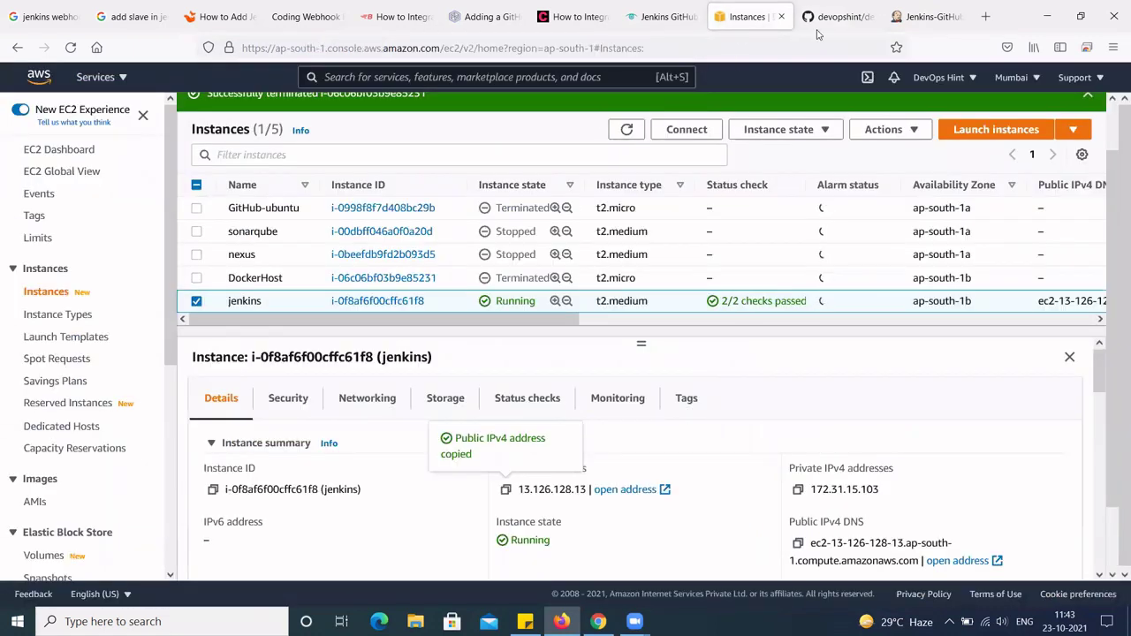
pyautogui.click(910, 17)
pyautogui.scroll(-4, 451, 326)
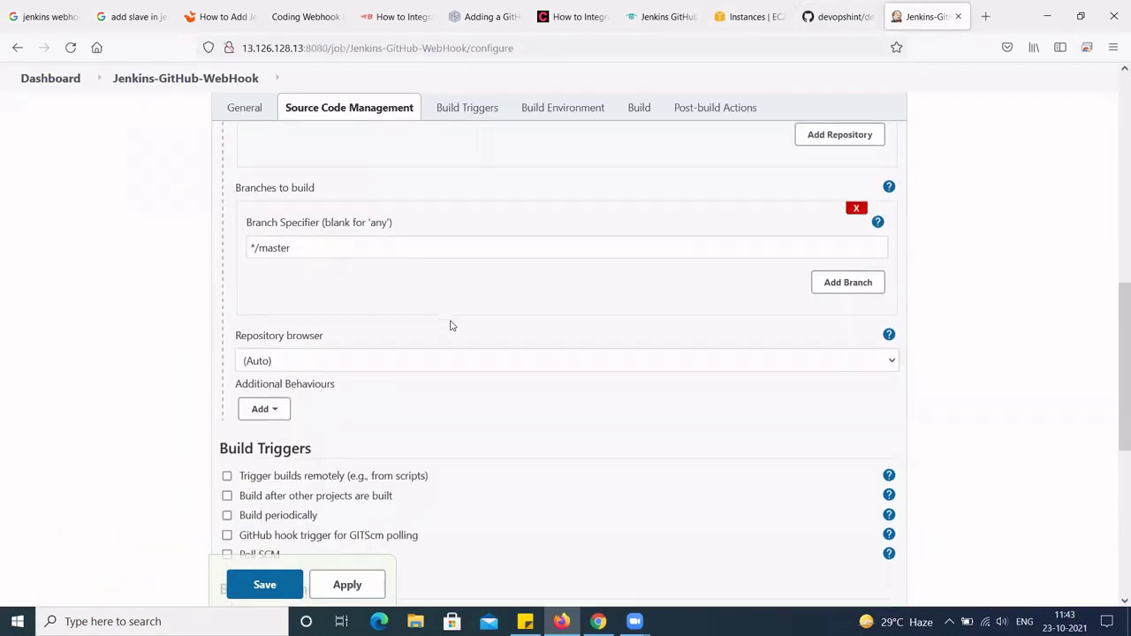
pyautogui.scroll(-2, 451, 326)
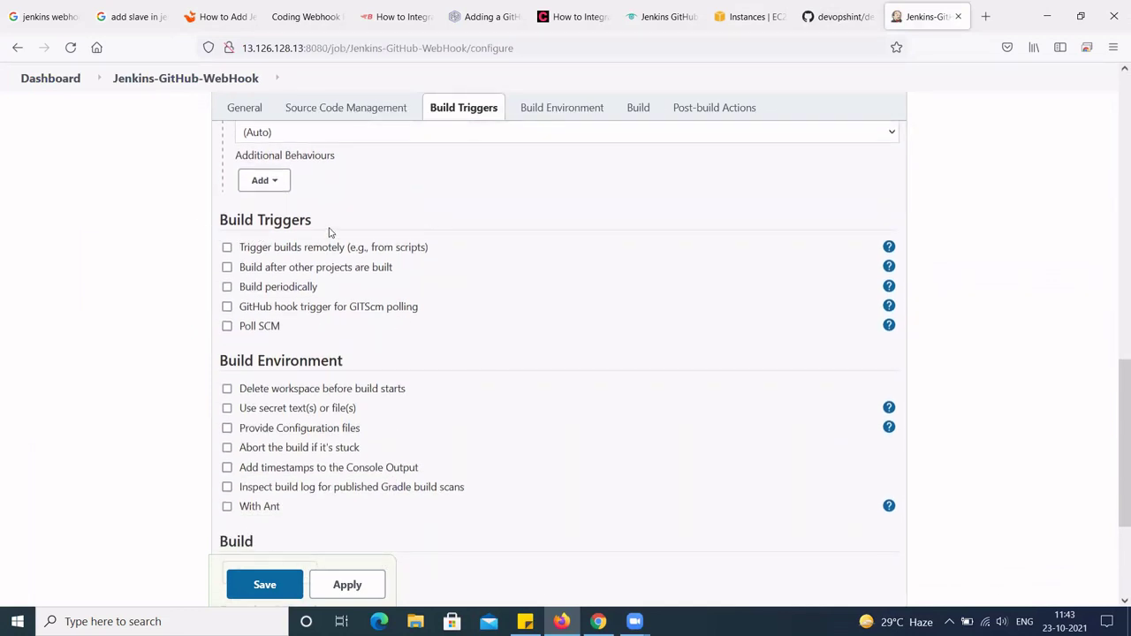
pyautogui.click(272, 290)
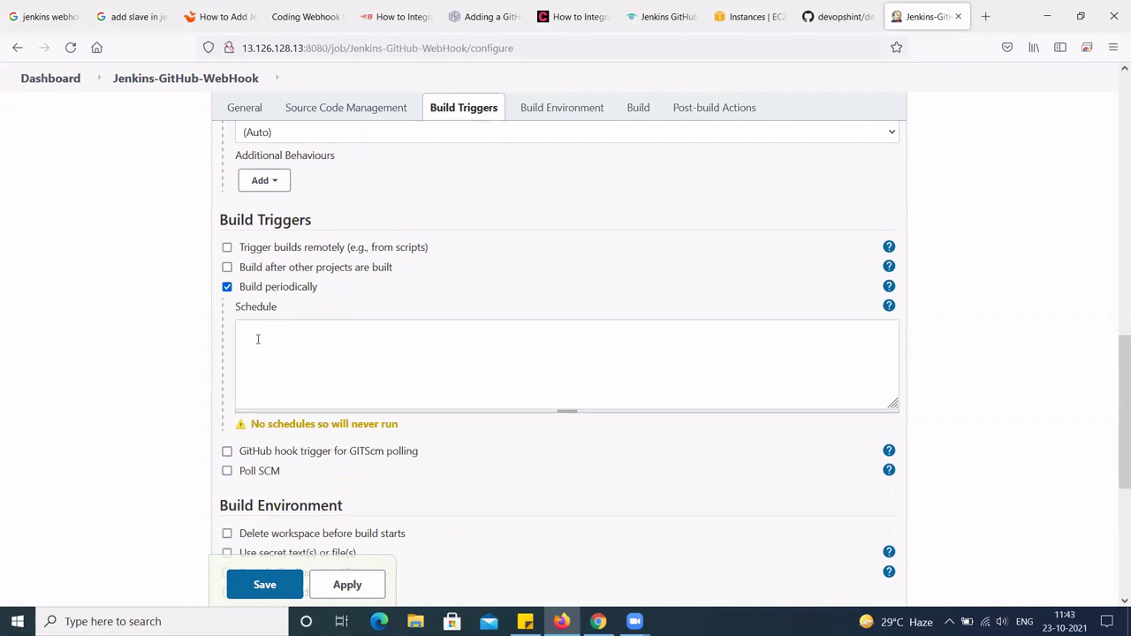
pyautogui.click(271, 290)
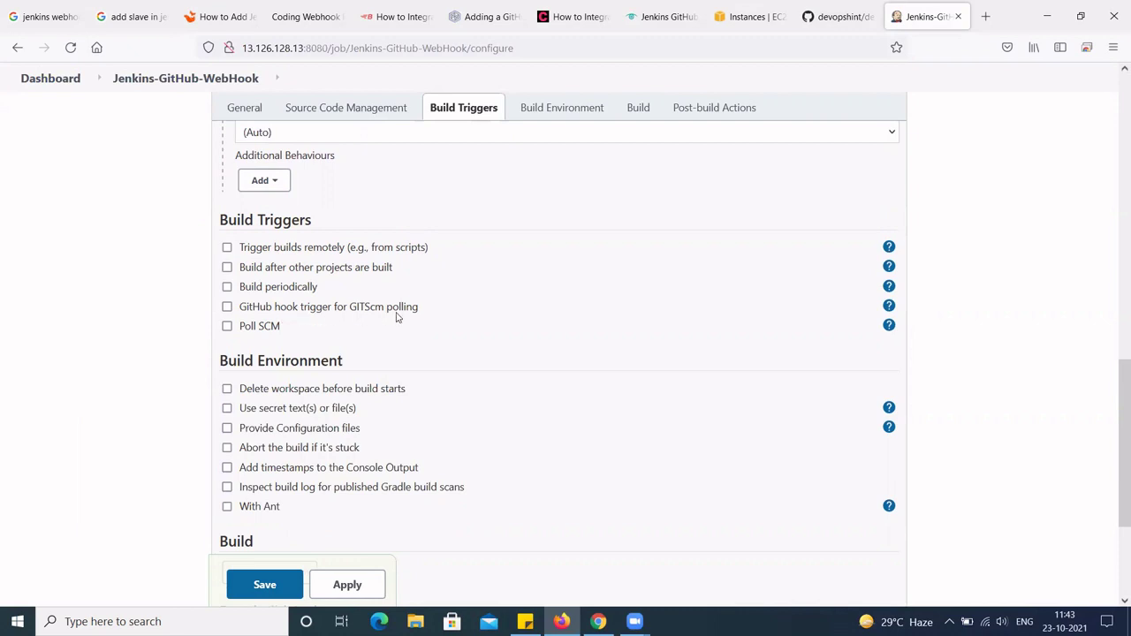
pyautogui.click(227, 307)
# Step: Apply and save the Jenkins-GitHub-WebHook project configuration
pyautogui.scroll(-2, 189, 352)
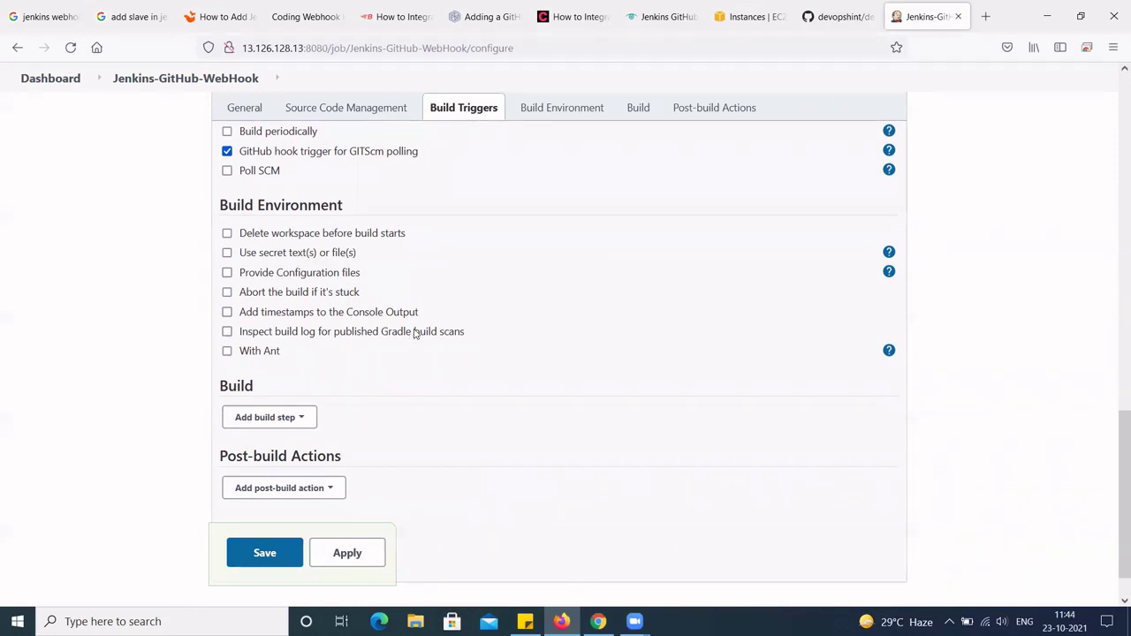
pyautogui.scroll(-1, 411, 340)
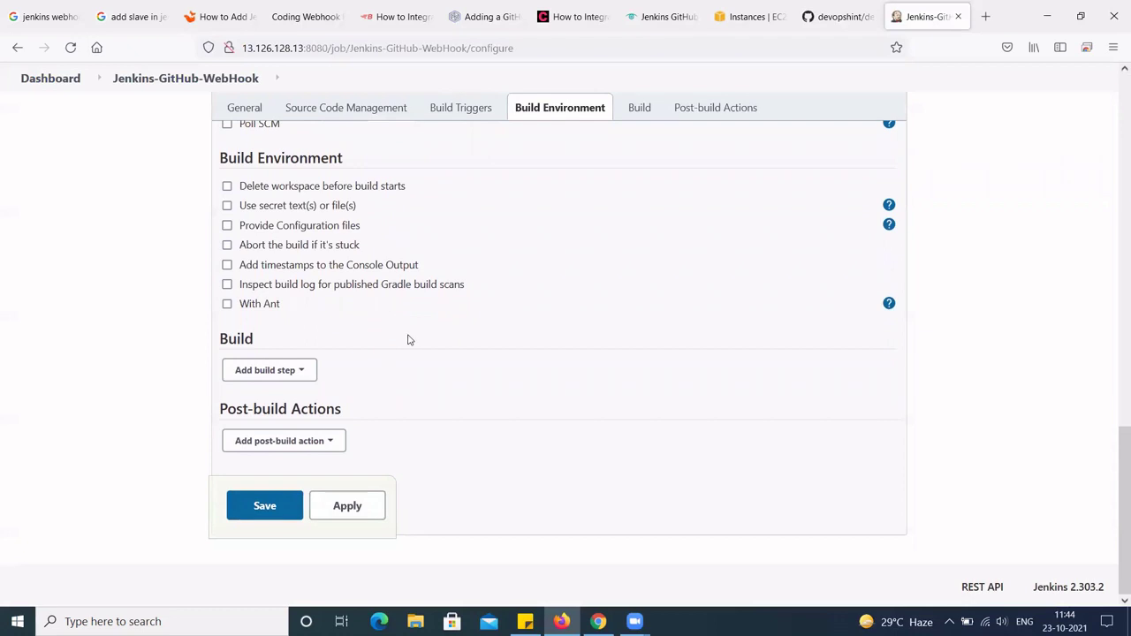
pyautogui.click(347, 506)
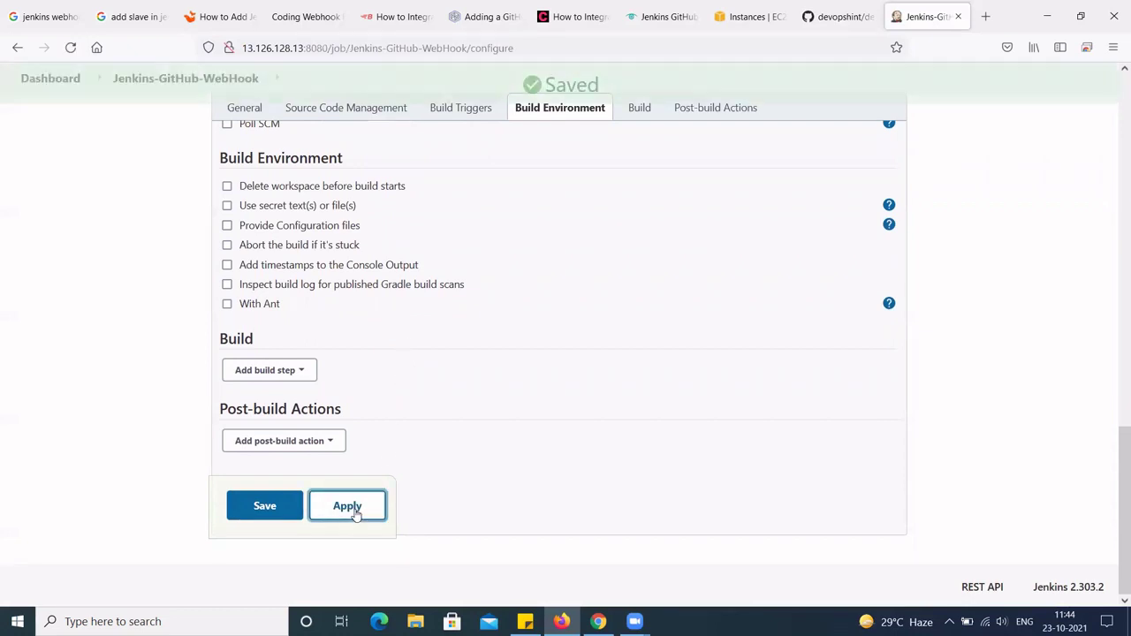
pyautogui.click(265, 506)
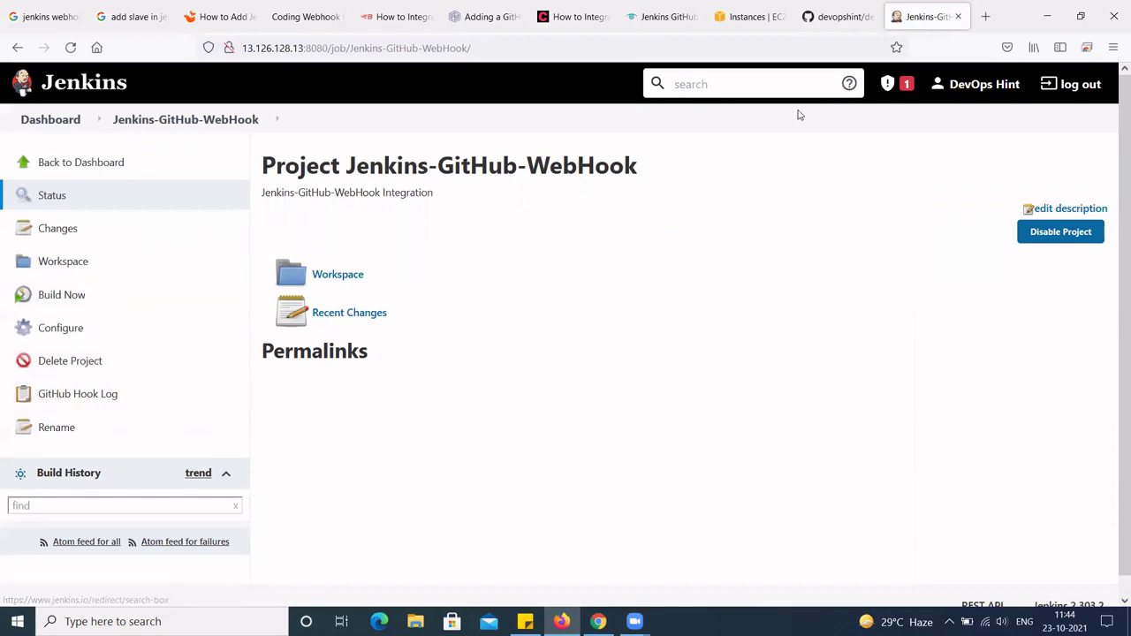
# Step: Switch to the demo_project repository on GitHub and start adding a new webhook in its settings
pyautogui.click(817, 29)
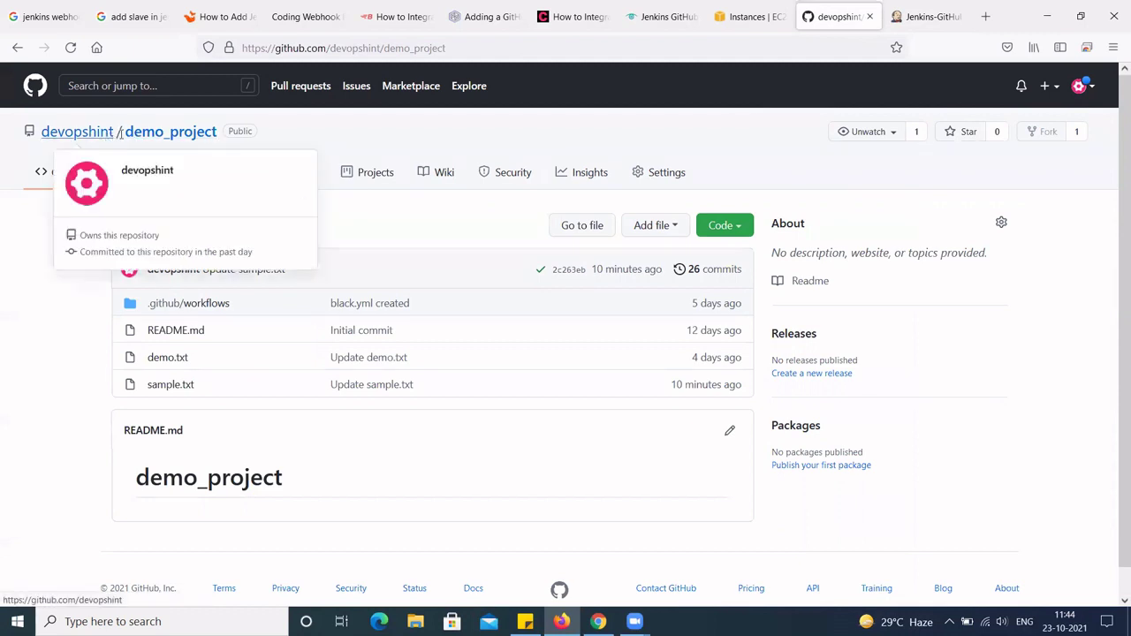
pyautogui.click(675, 179)
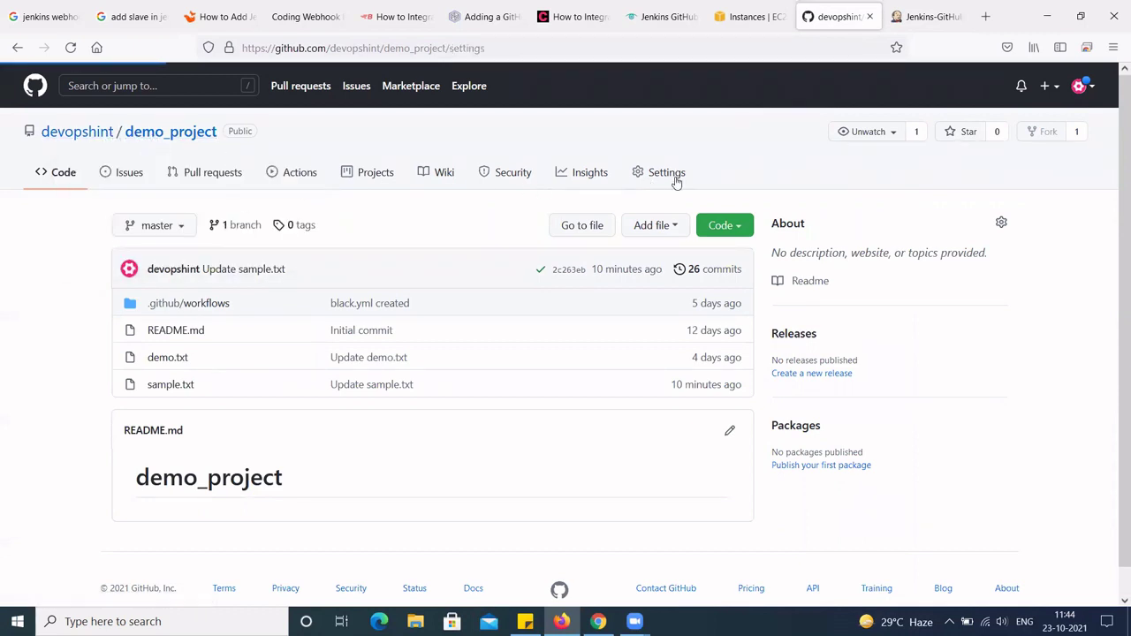
pyautogui.click(174, 378)
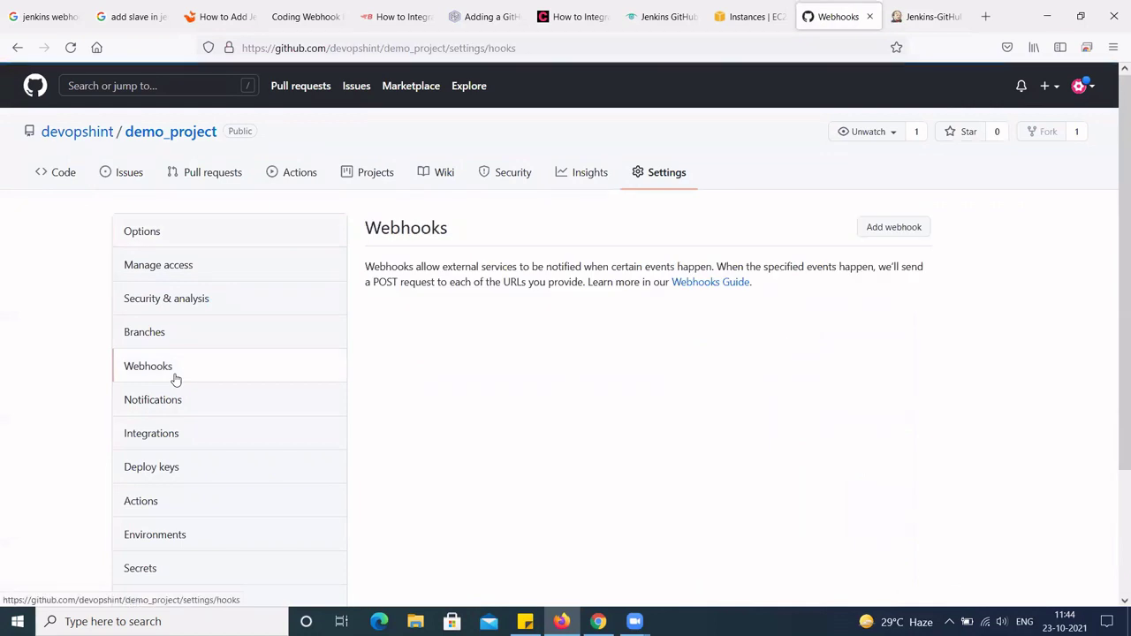
pyautogui.click(891, 230)
pyautogui.click(562, 367)
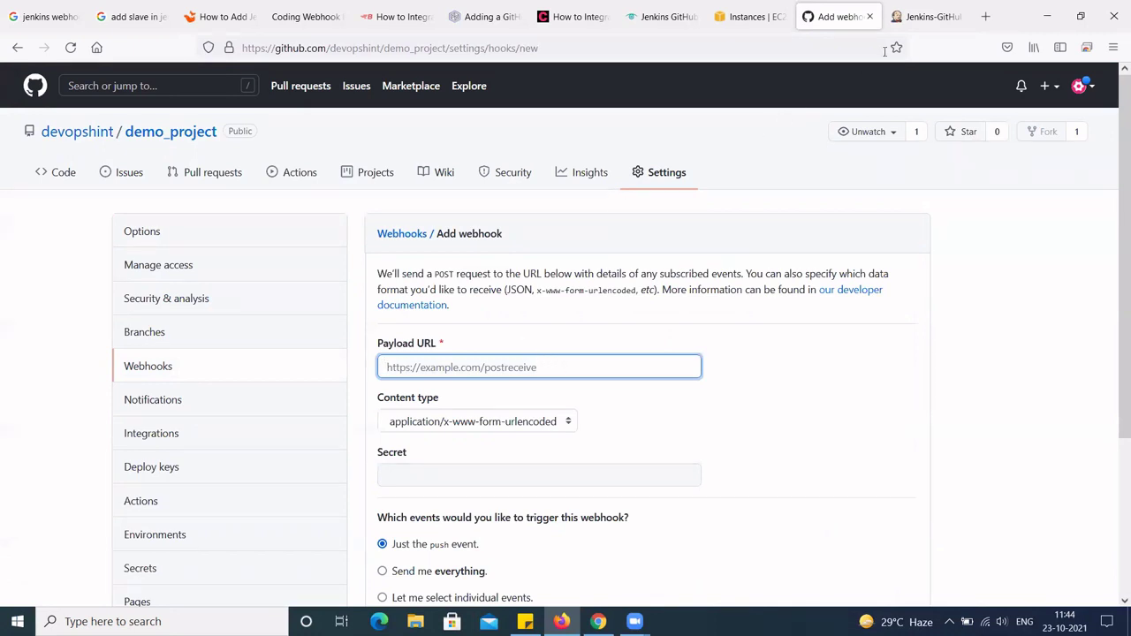
pyautogui.click(926, 16)
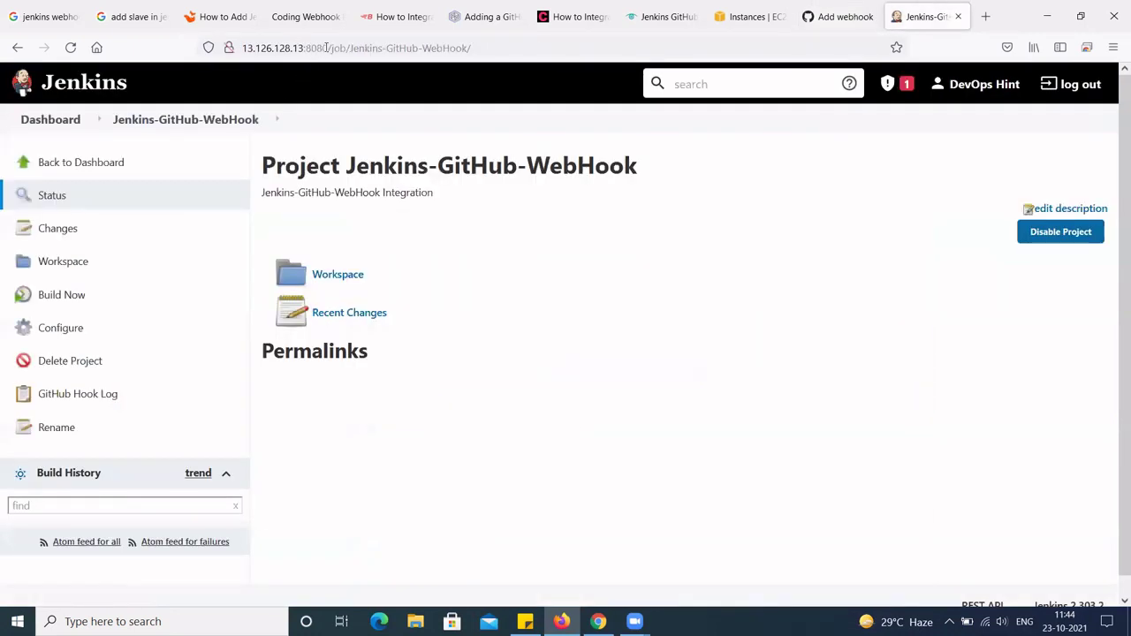
pyautogui.moveTo(326, 48); pyautogui.dragTo(242, 48)
pyautogui.hotkey('ctrl', 'c')
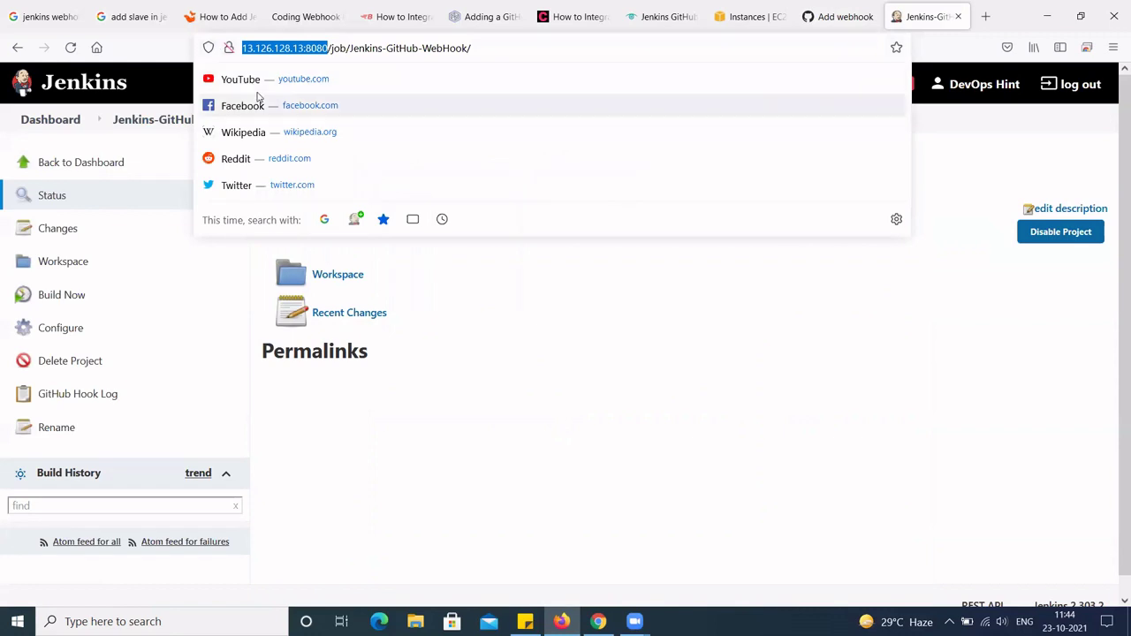
pyautogui.click(830, 17)
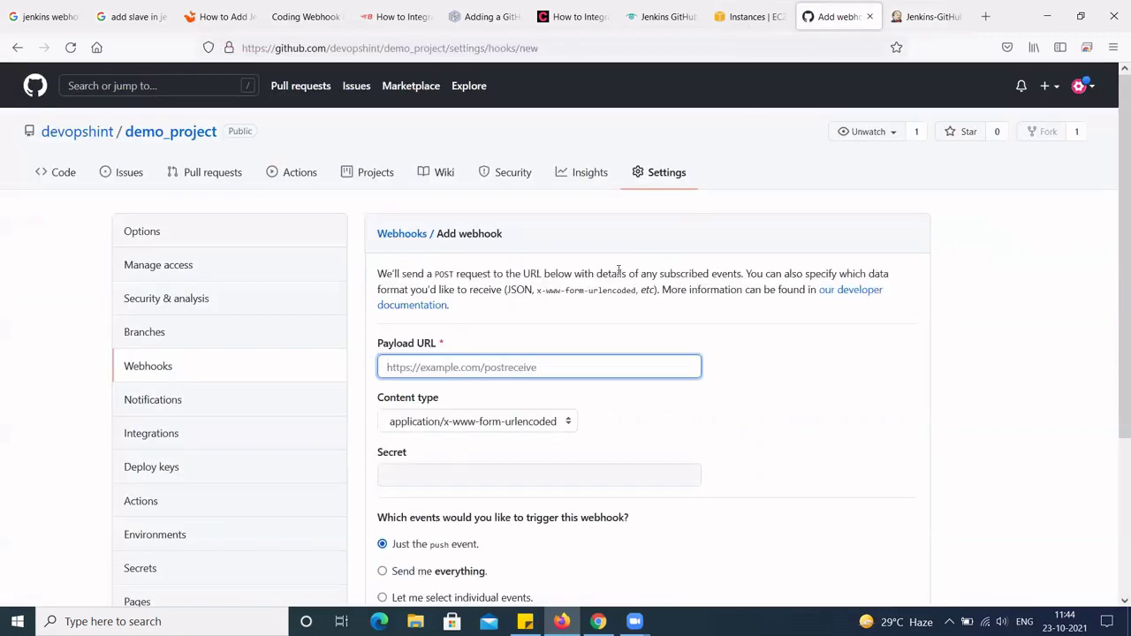
pyautogui.hotkey('ctrl', 'v')
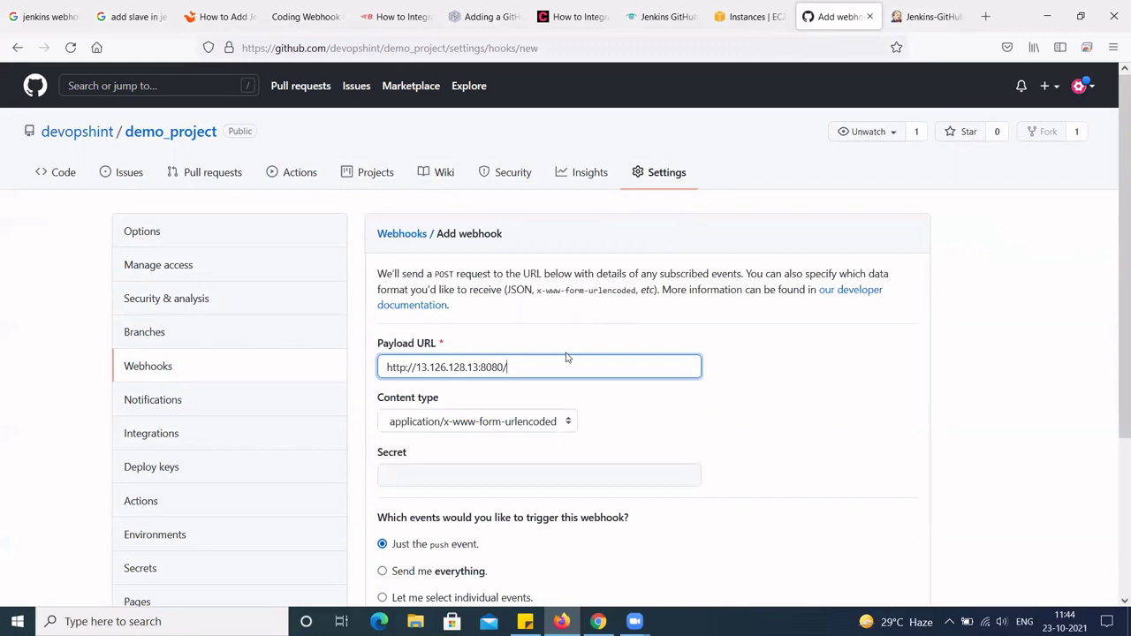
pyautogui.write('/github-webhook/')
pyautogui.click(503, 426)
pyautogui.click(454, 448)
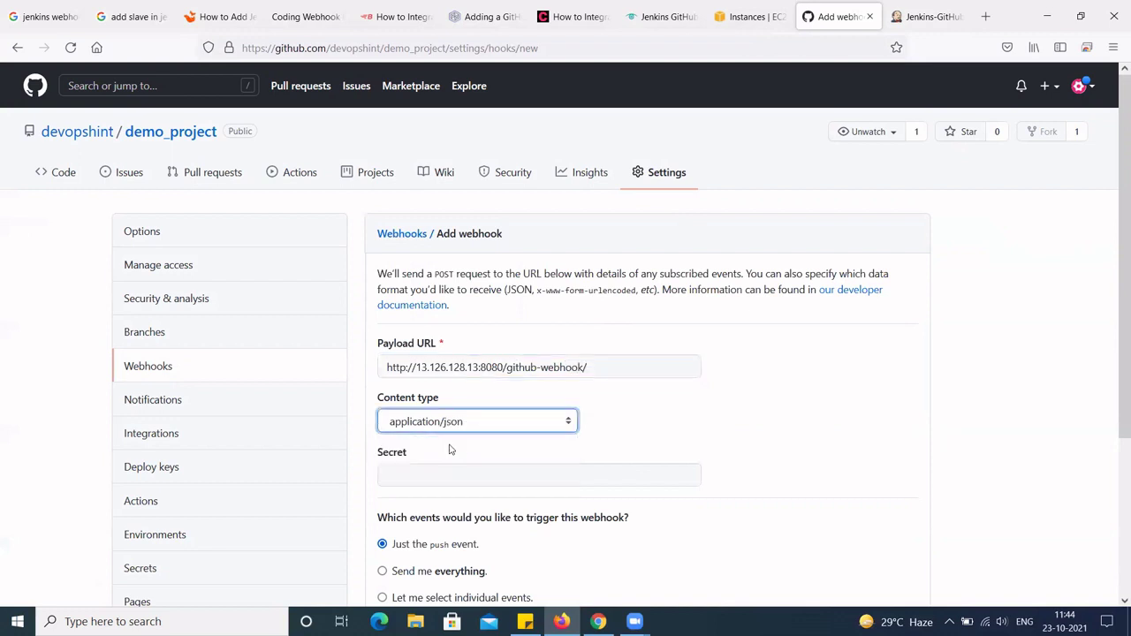
# Step: Let the webhook trigger on individually selected events, adding Commit comments to the already chosen Pushes
pyautogui.scroll(-3, 658, 426)
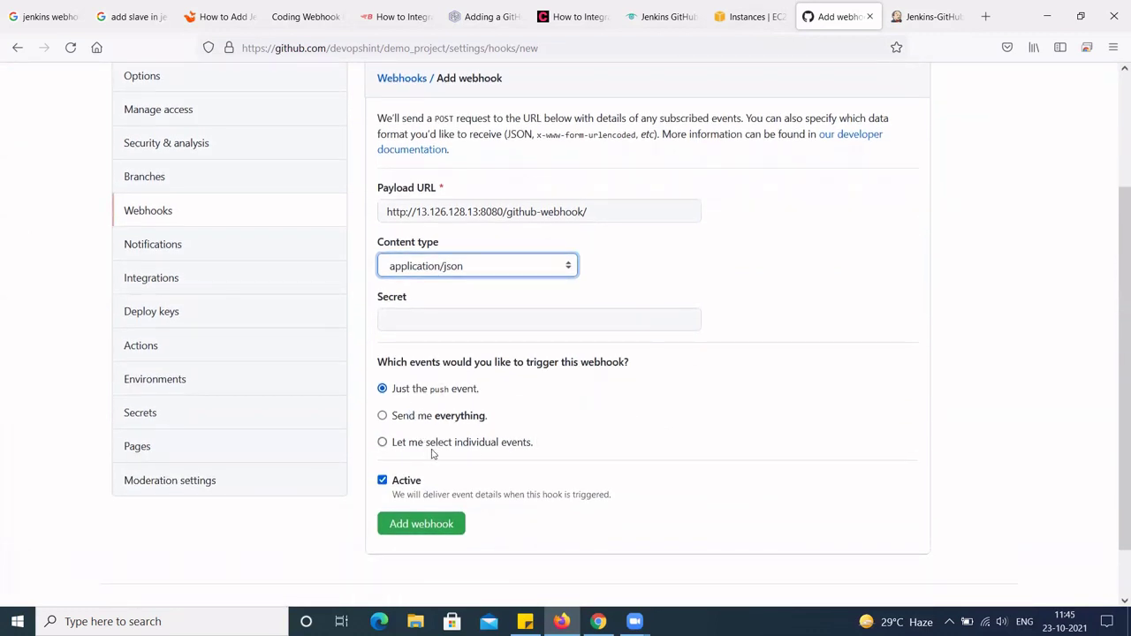
pyautogui.click(465, 447)
pyautogui.scroll(-3, 567, 429)
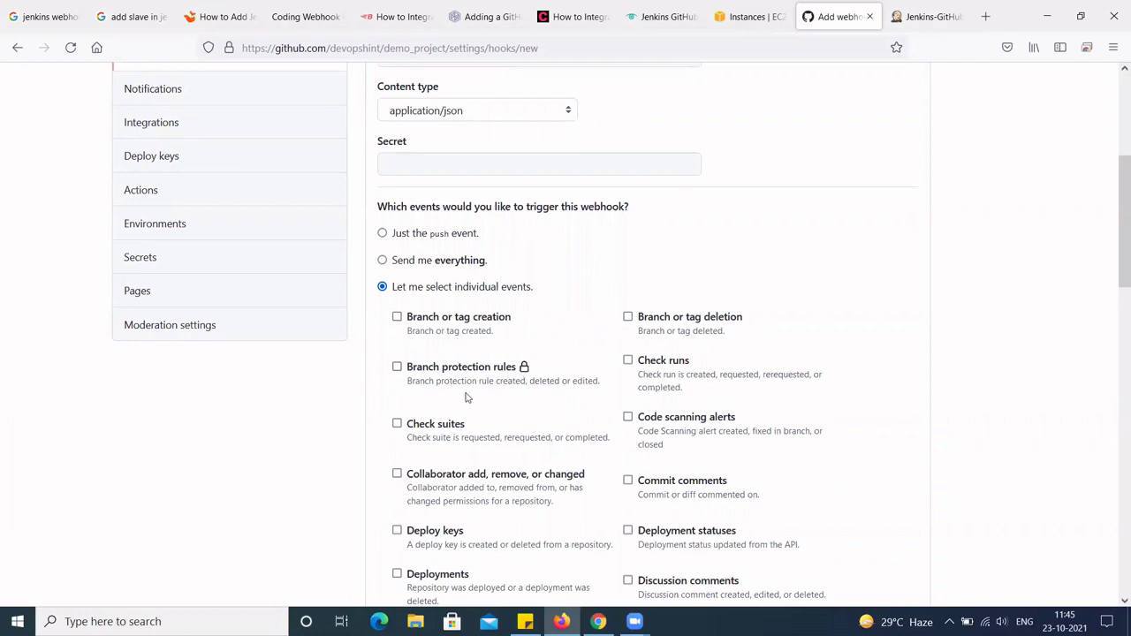
pyautogui.scroll(-4, 496, 410)
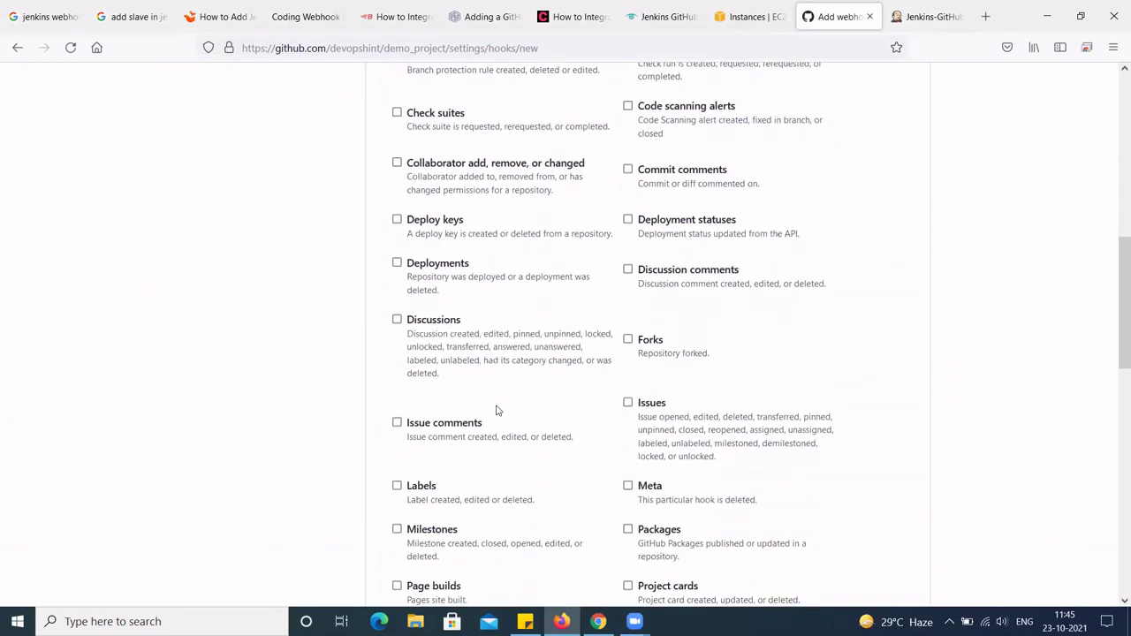
pyautogui.scroll(-5, 497, 410)
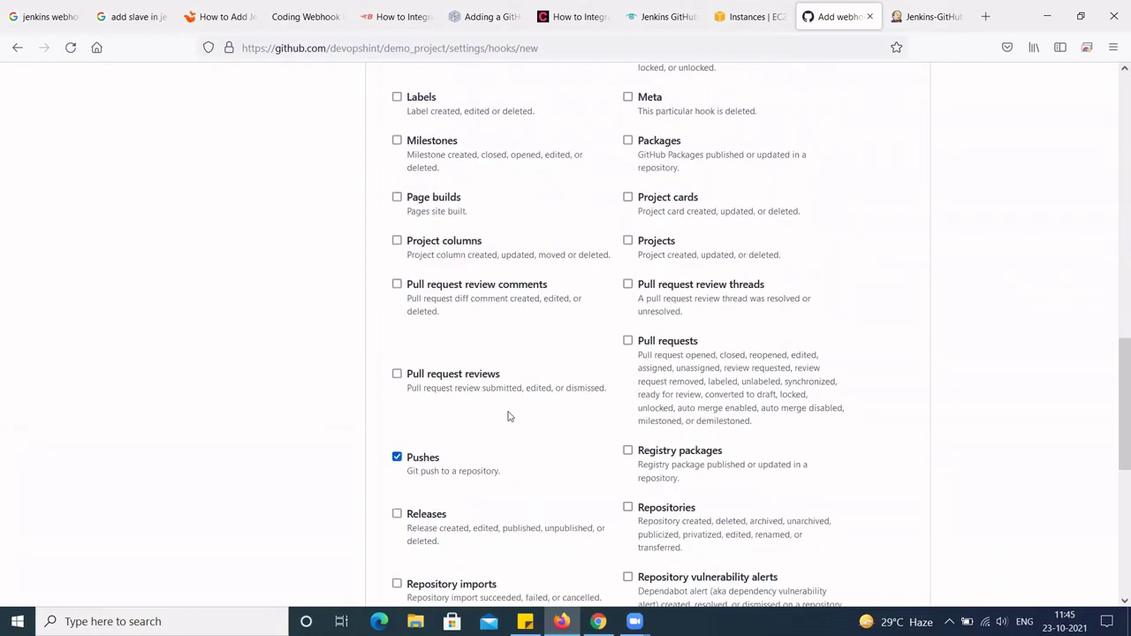
pyautogui.scroll(-1, 508, 417)
pyautogui.scroll(-3, 508, 417)
pyautogui.scroll(-5, 508, 417)
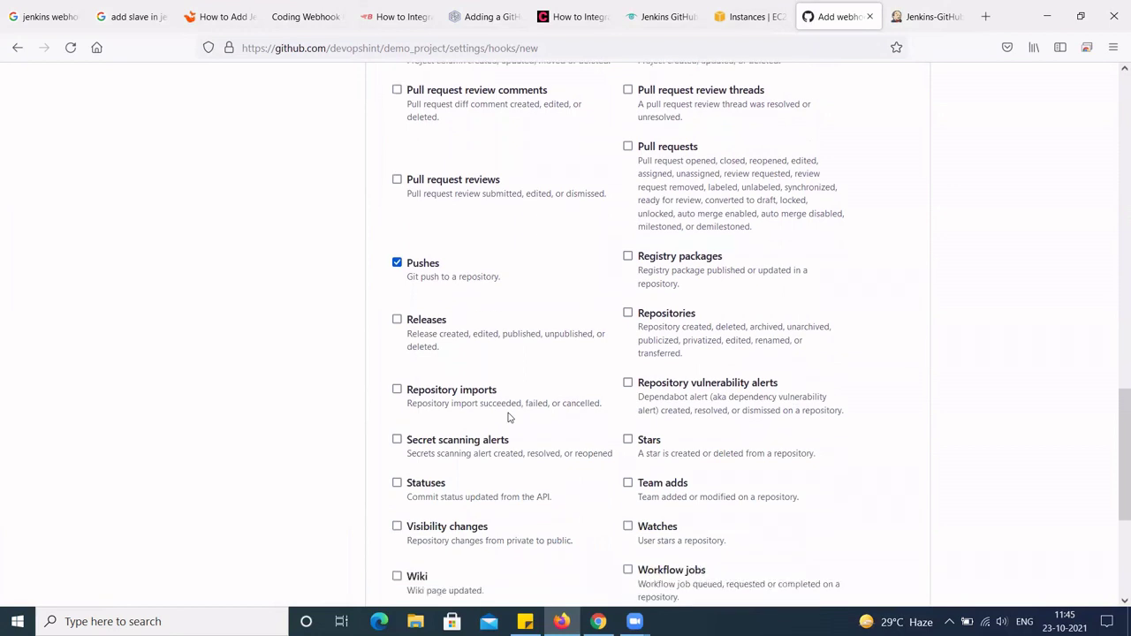
pyautogui.scroll(12, 508, 417)
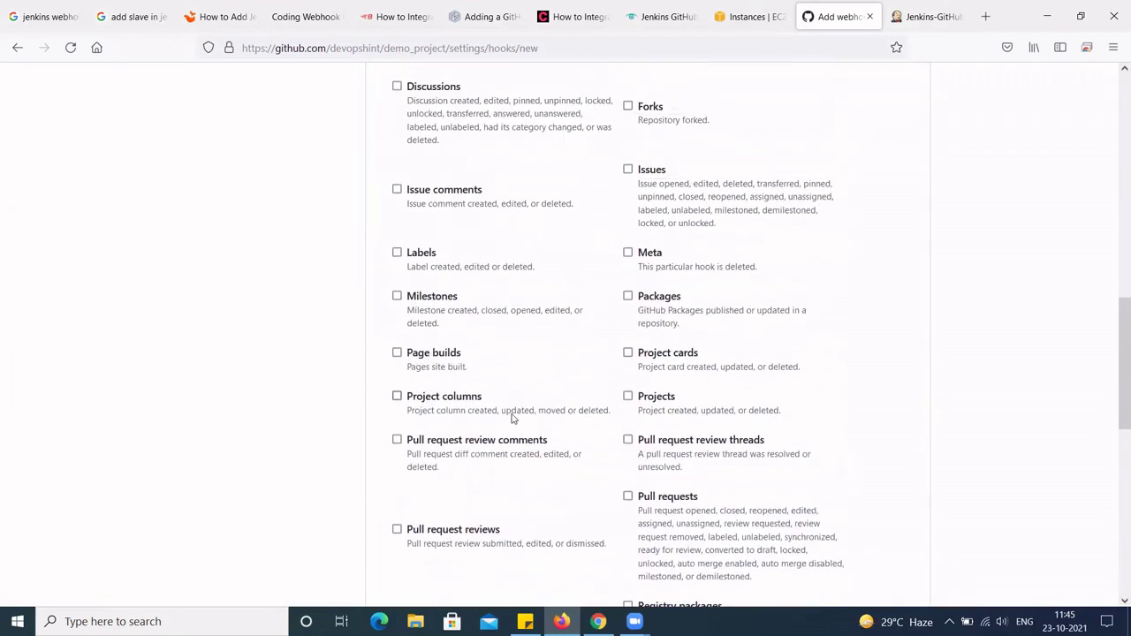
pyautogui.scroll(4, 510, 418)
pyautogui.scroll(7, 521, 415)
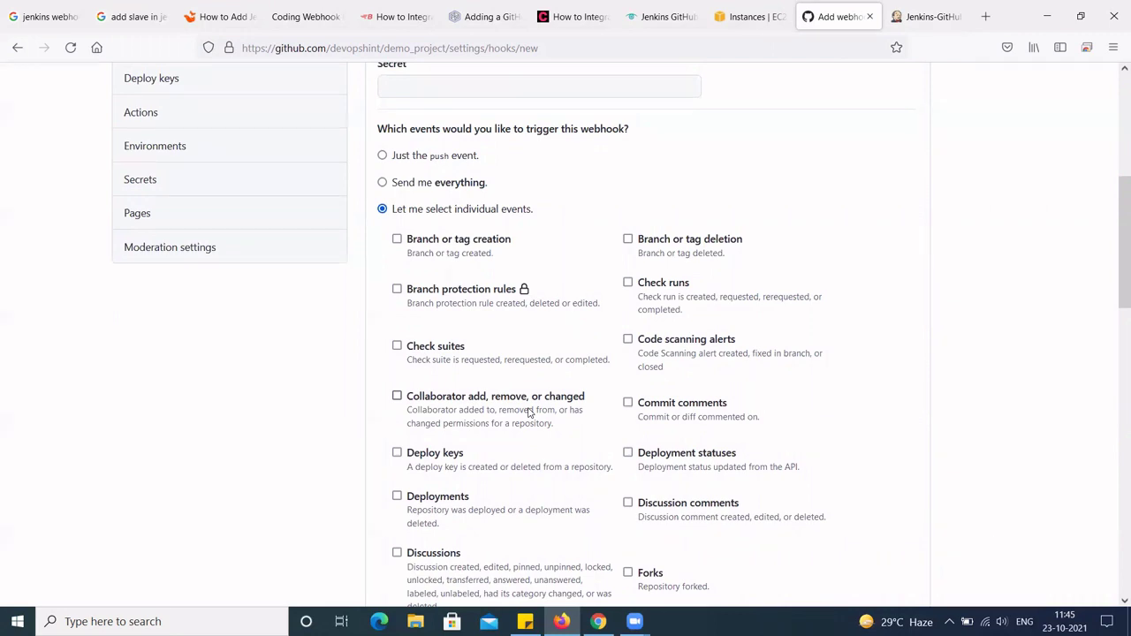
pyautogui.click(668, 409)
# Step: Create the active webhook for the demo_project repository
pyautogui.scroll(-6, 661, 417)
pyautogui.scroll(-6, 655, 422)
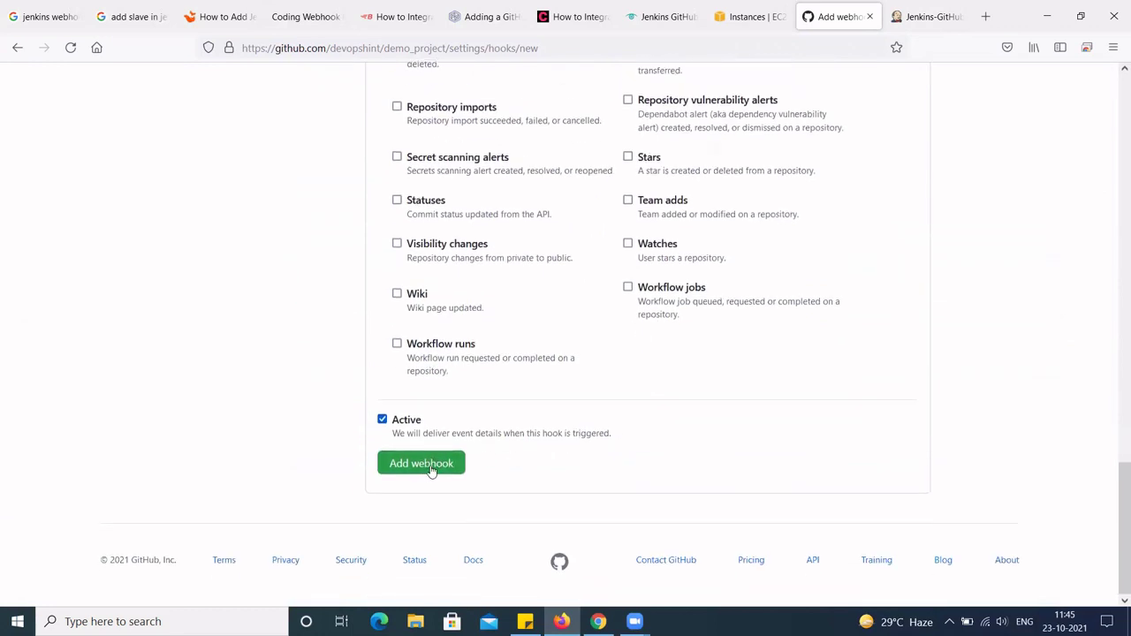
pyautogui.click(432, 467)
pyautogui.rightClick(432, 467)
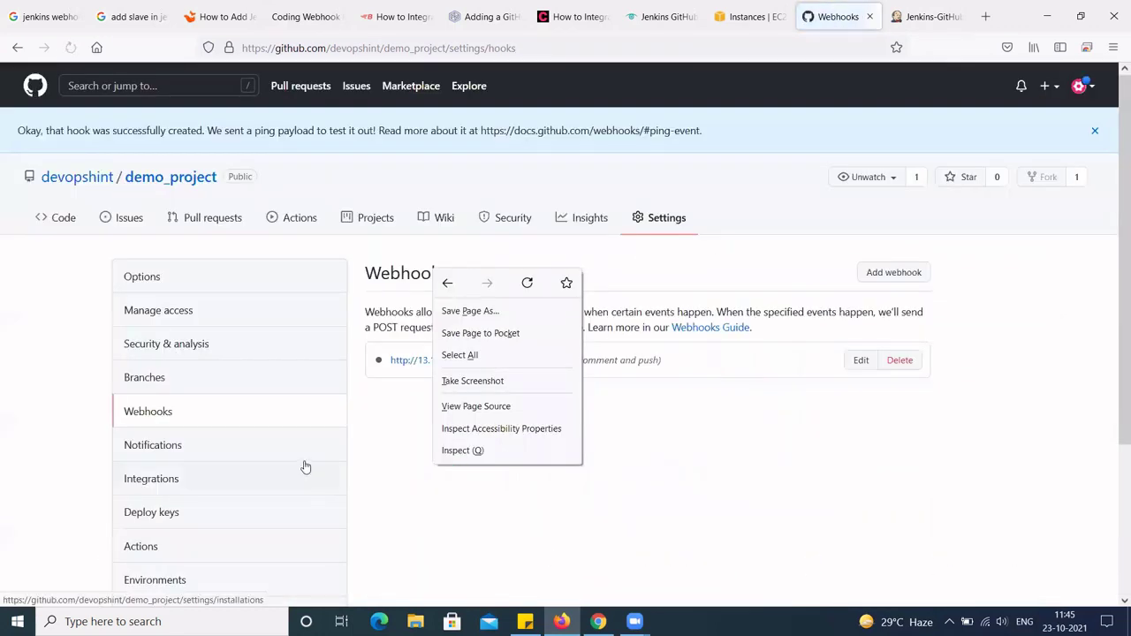
pyautogui.click(669, 458)
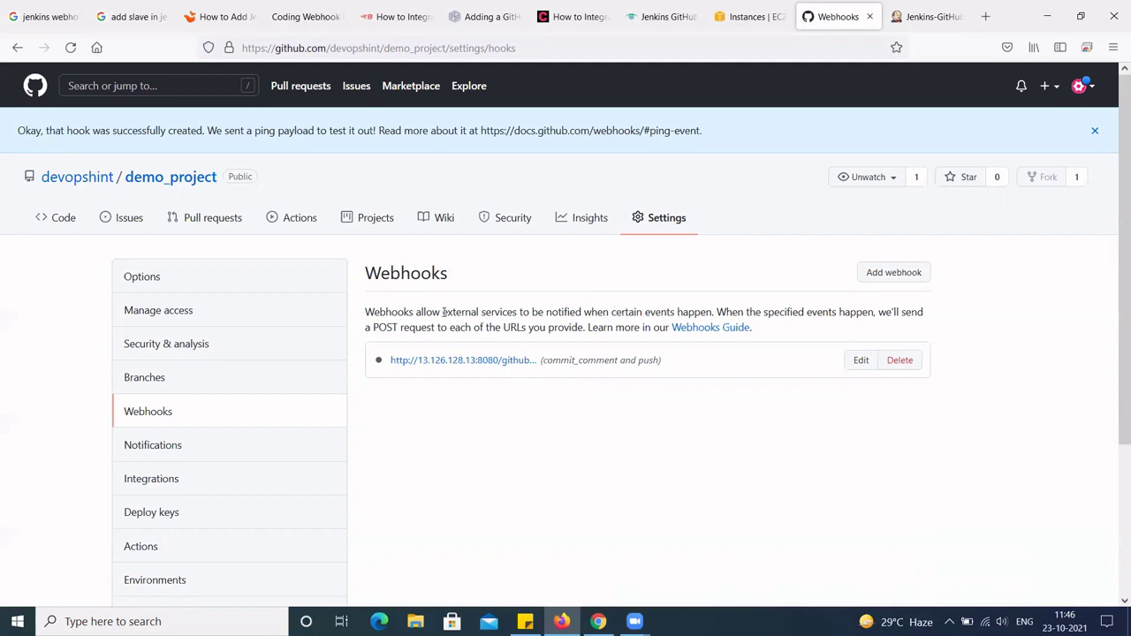
pyautogui.moveTo(443, 311); pyautogui.dragTo(582, 312)
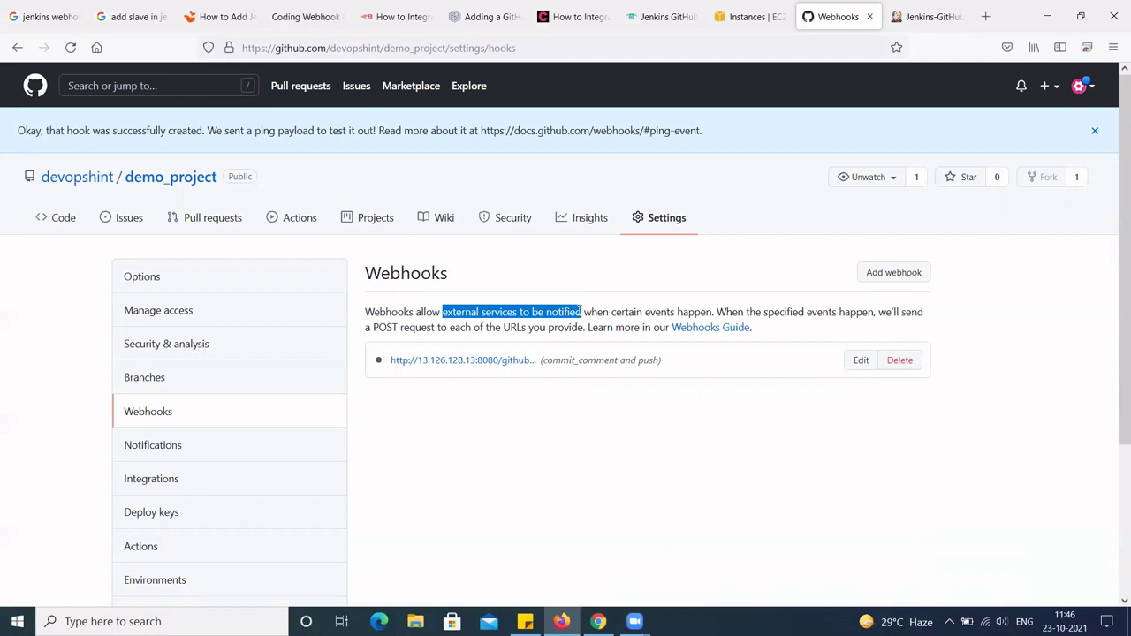
pyautogui.moveTo(582, 312); pyautogui.dragTo(515, 312)
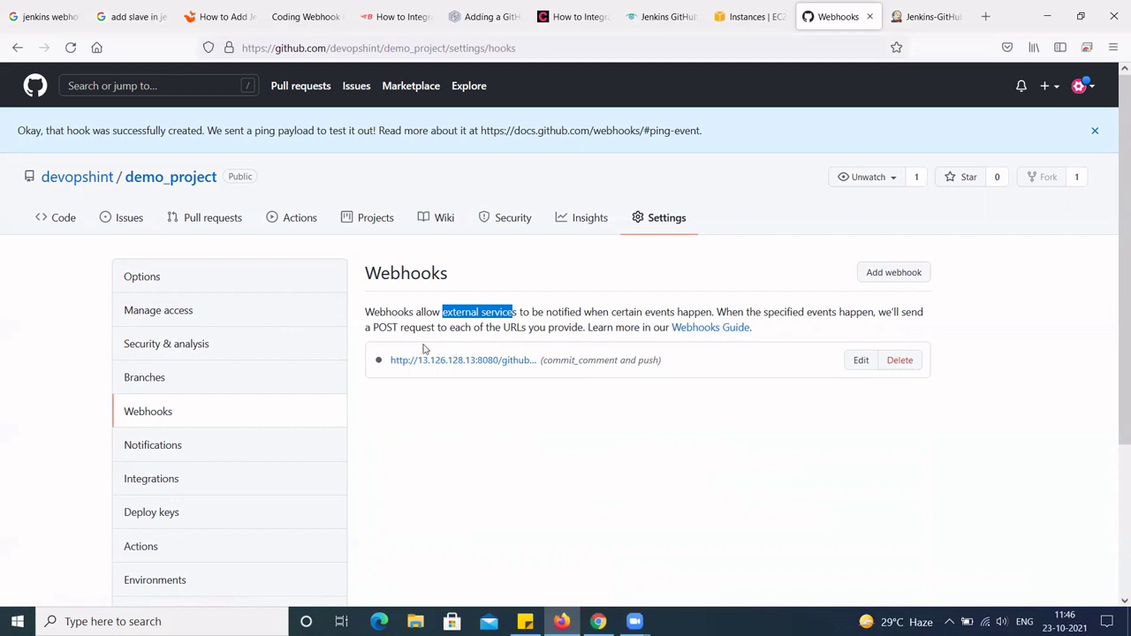
pyautogui.moveTo(369, 330); pyautogui.dragTo(416, 328)
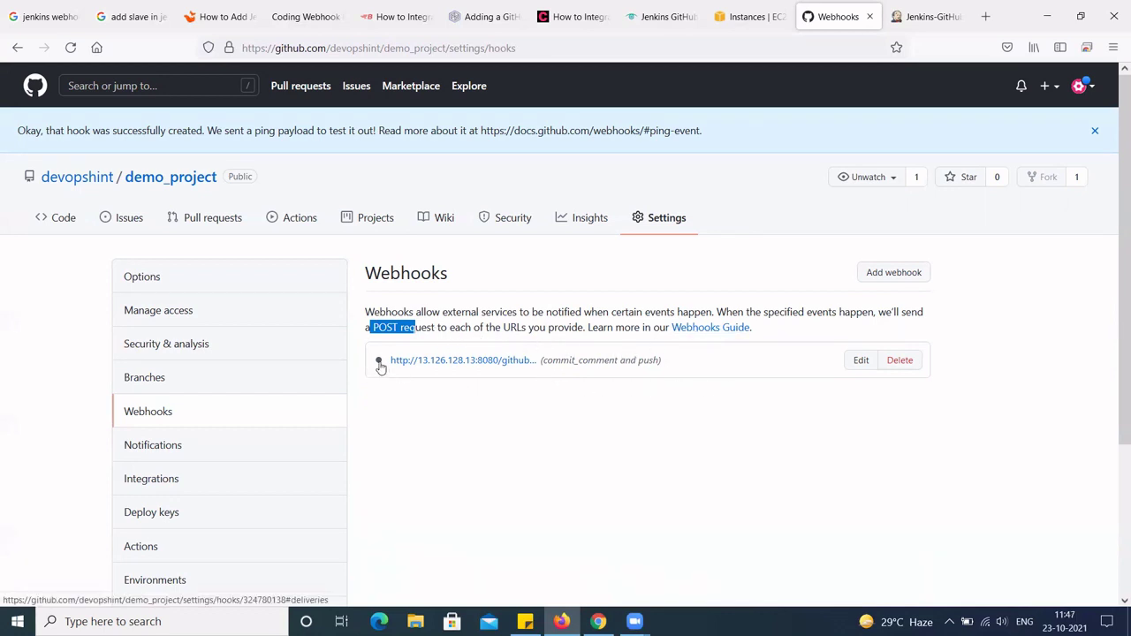
pyautogui.moveTo(380, 364)
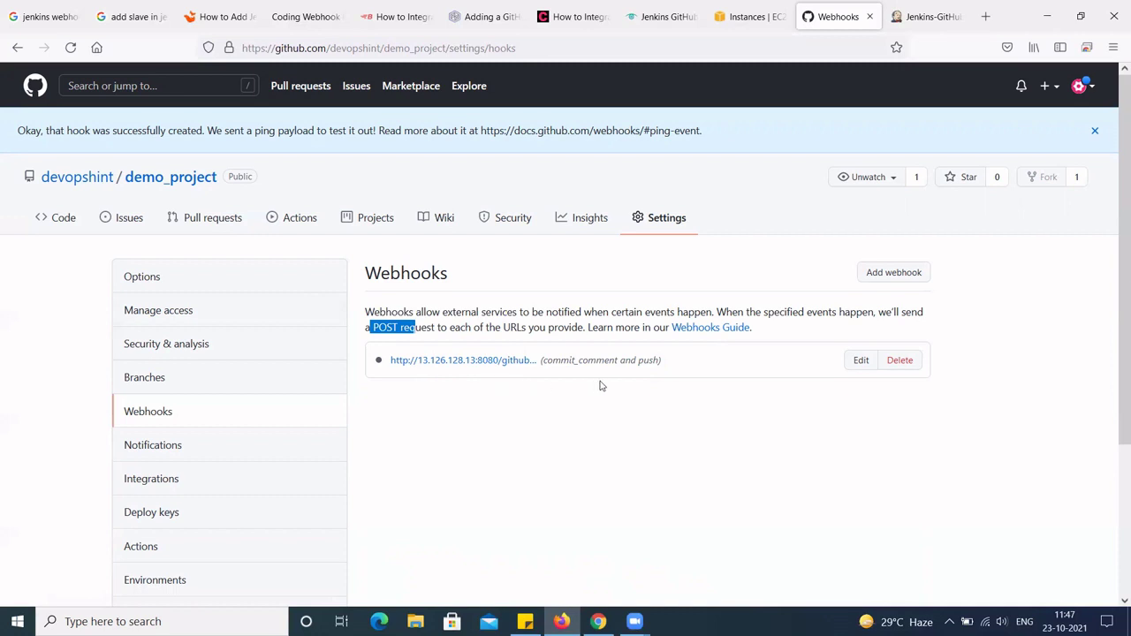
# Step: Check the Jenkins-GitHub-WebHook build history in Jenkins, returning to the demo_project file list on GitHub
pyautogui.click(153, 185)
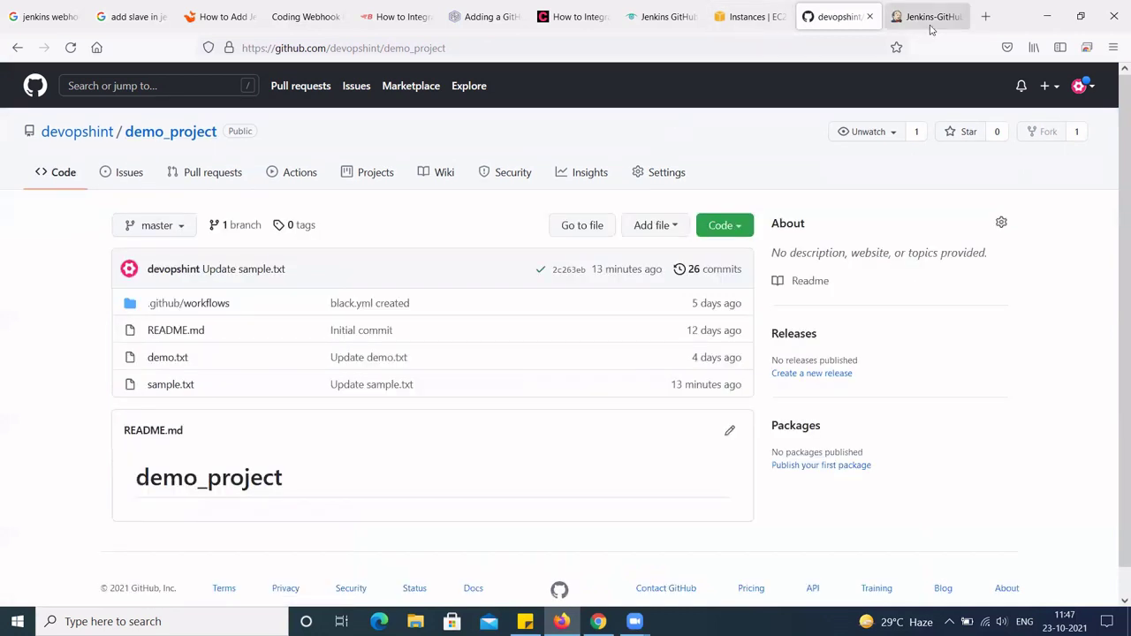
pyautogui.click(929, 18)
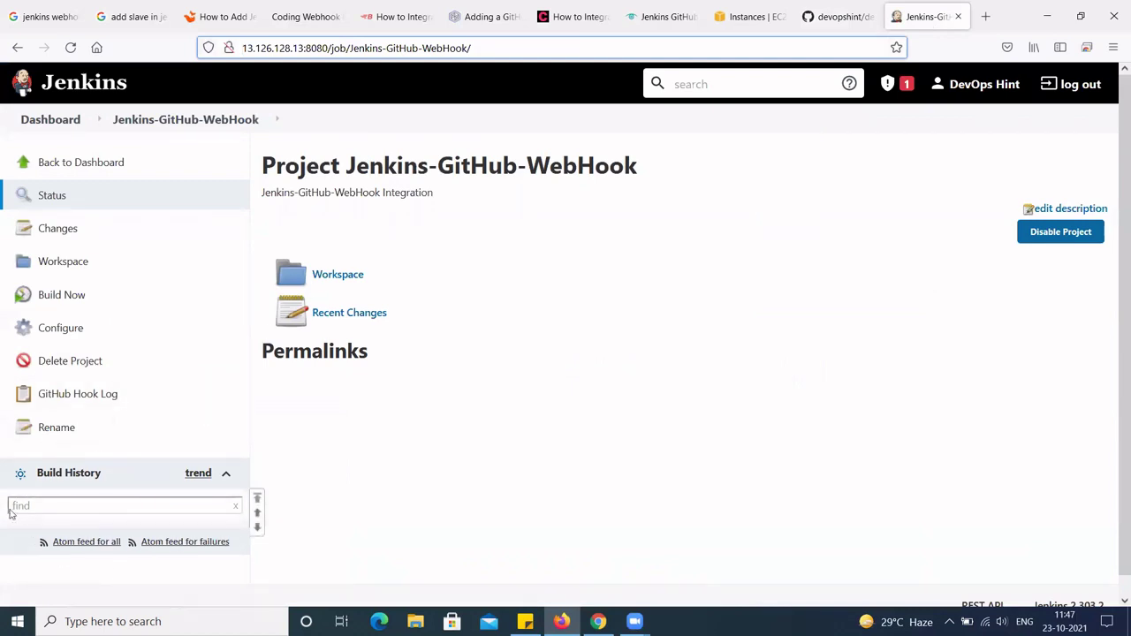
pyautogui.click(829, 17)
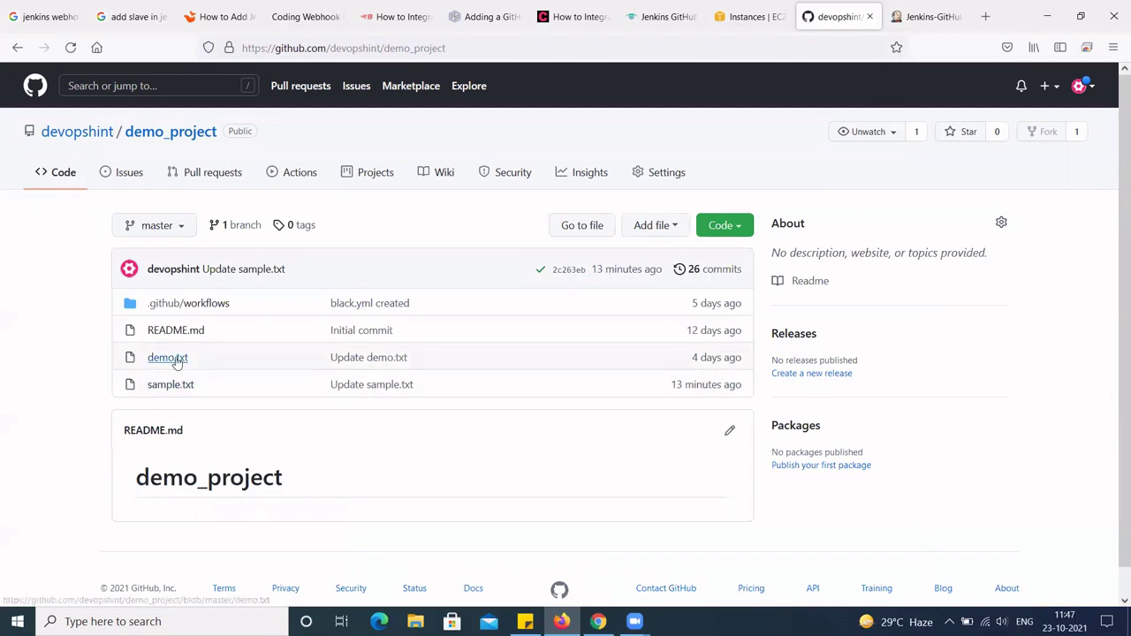
# Step: Edit demo.txt in demo_project, replacing the h1 heading text with "Welcome to PHP Project"
pyautogui.click(168, 362)
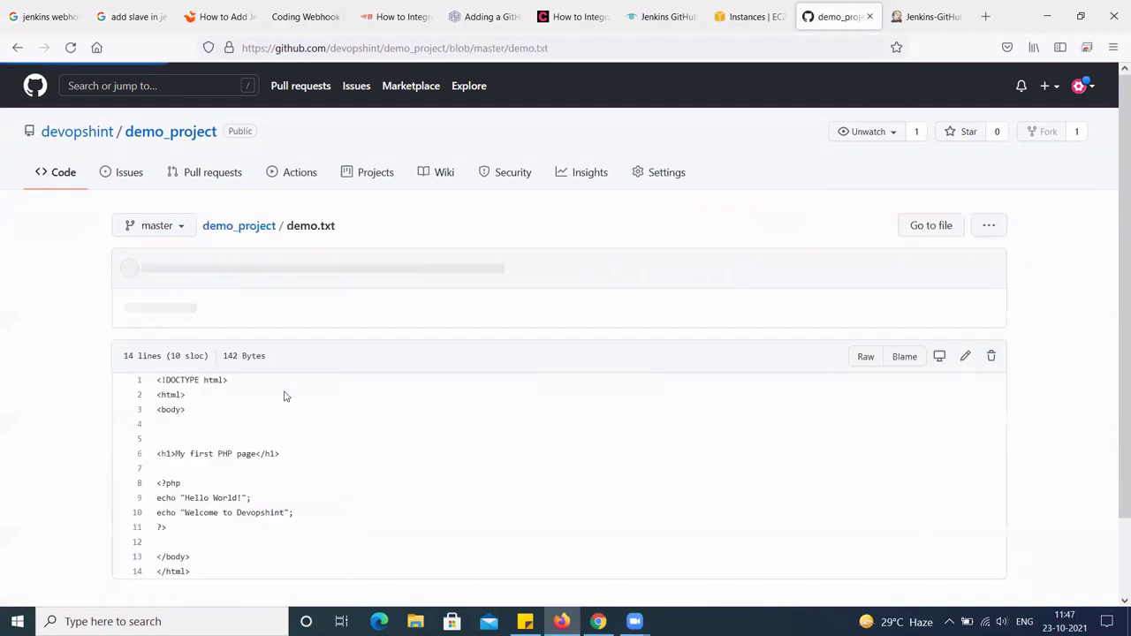
pyautogui.scroll(-2, 309, 398)
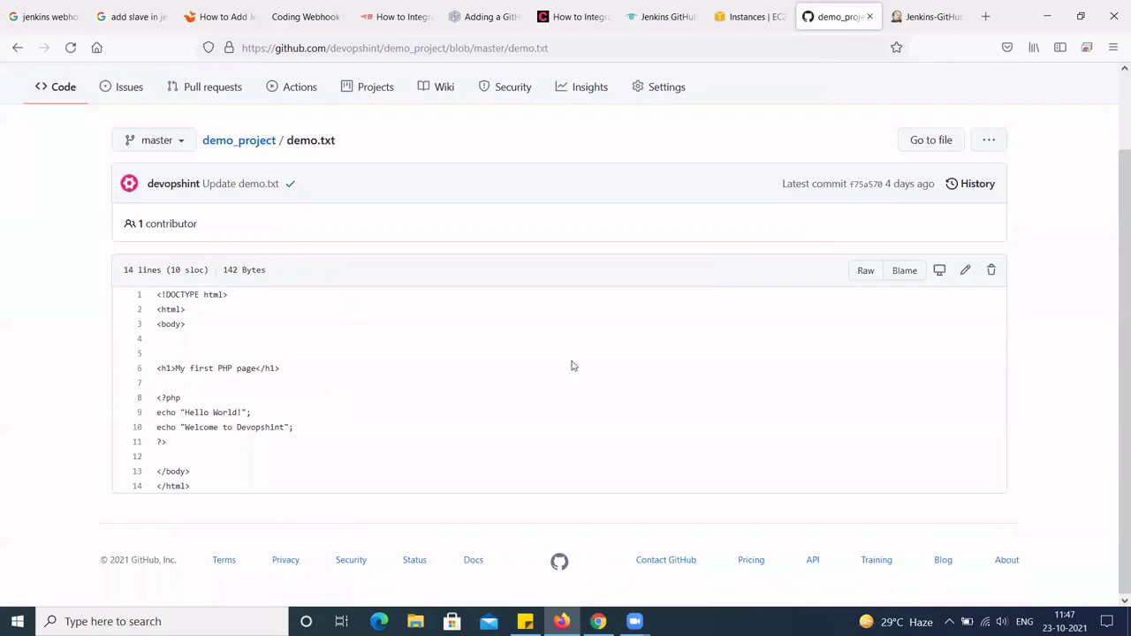
pyautogui.click(965, 271)
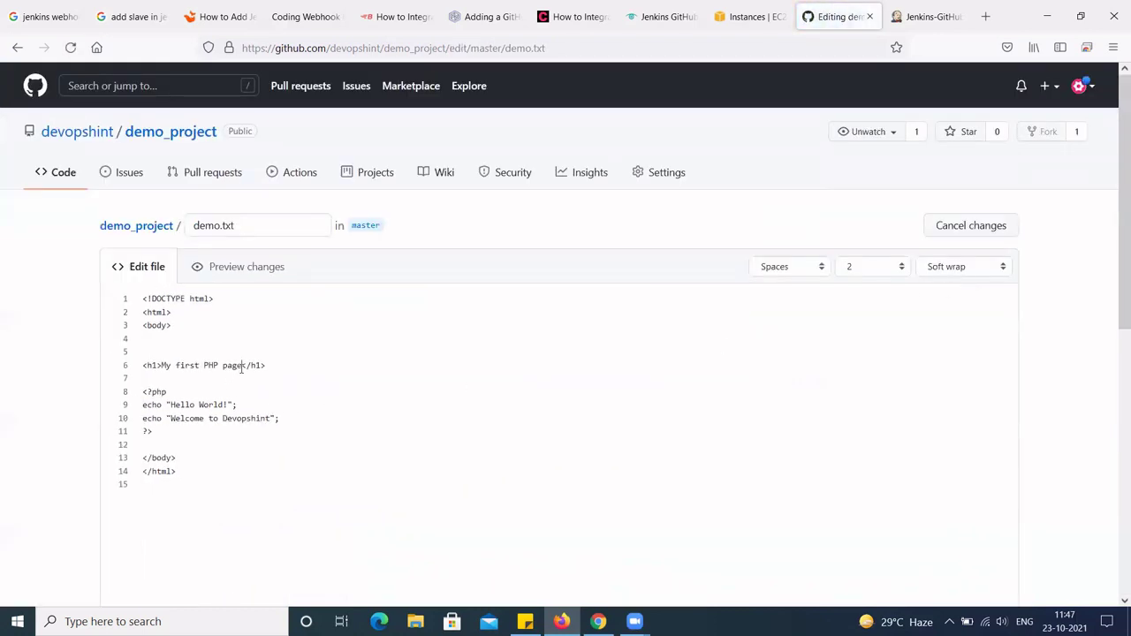
pyautogui.moveTo(242, 367); pyautogui.dragTo(164, 367)
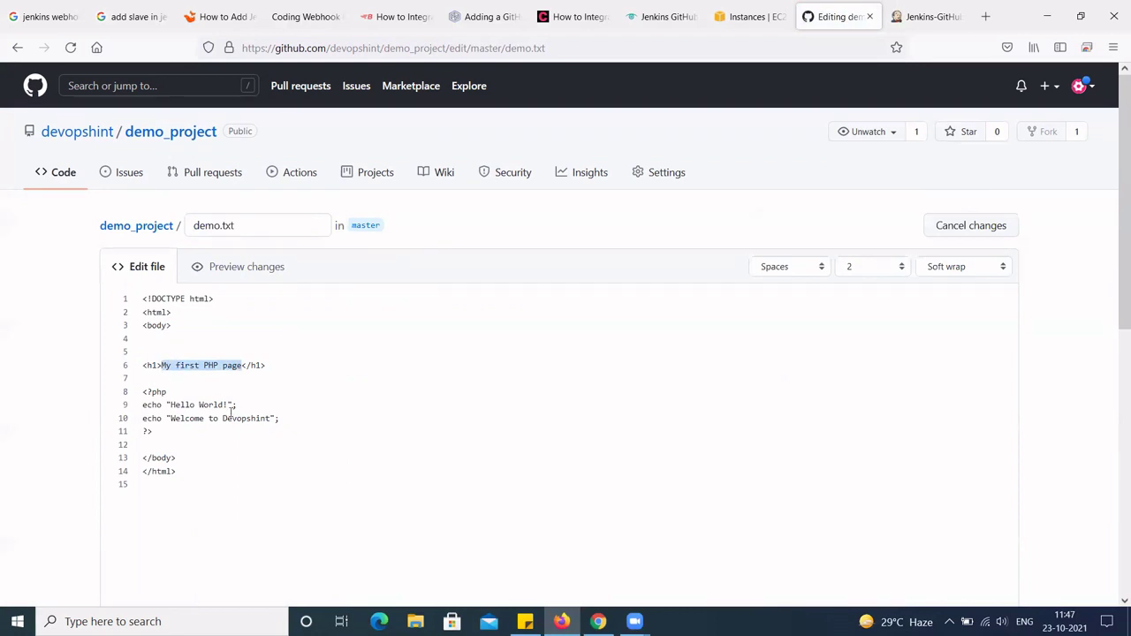
pyautogui.write('Welcome')
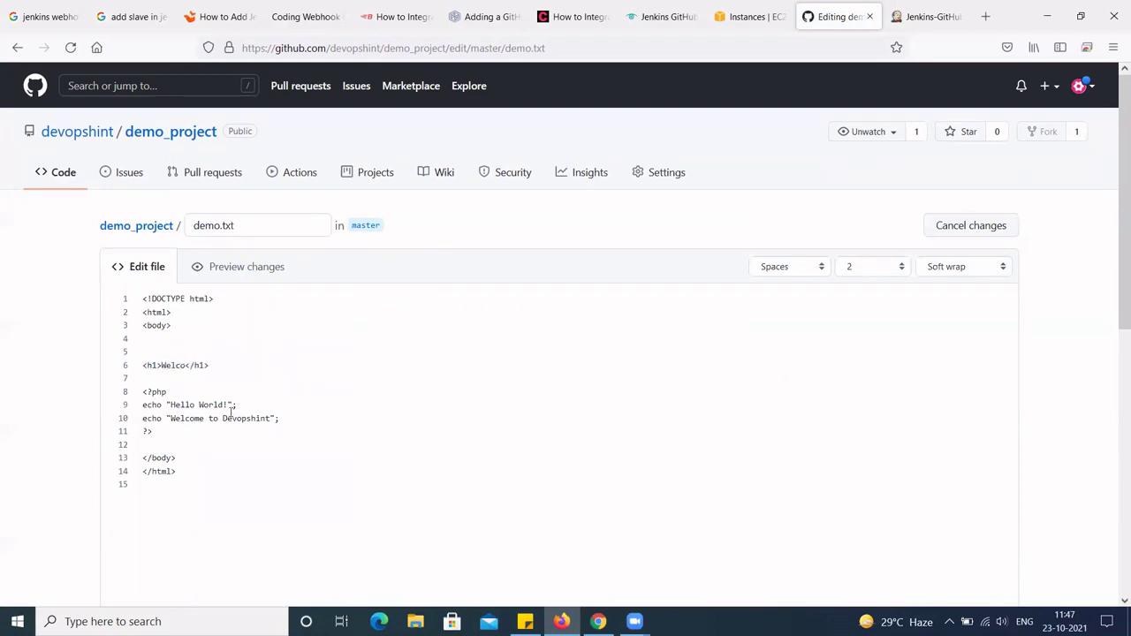
pyautogui.write(' to PHP Project')
# Step: Commit the demo.txt edit directly to the master branch and review the committed file
pyautogui.scroll(-10, 380, 432)
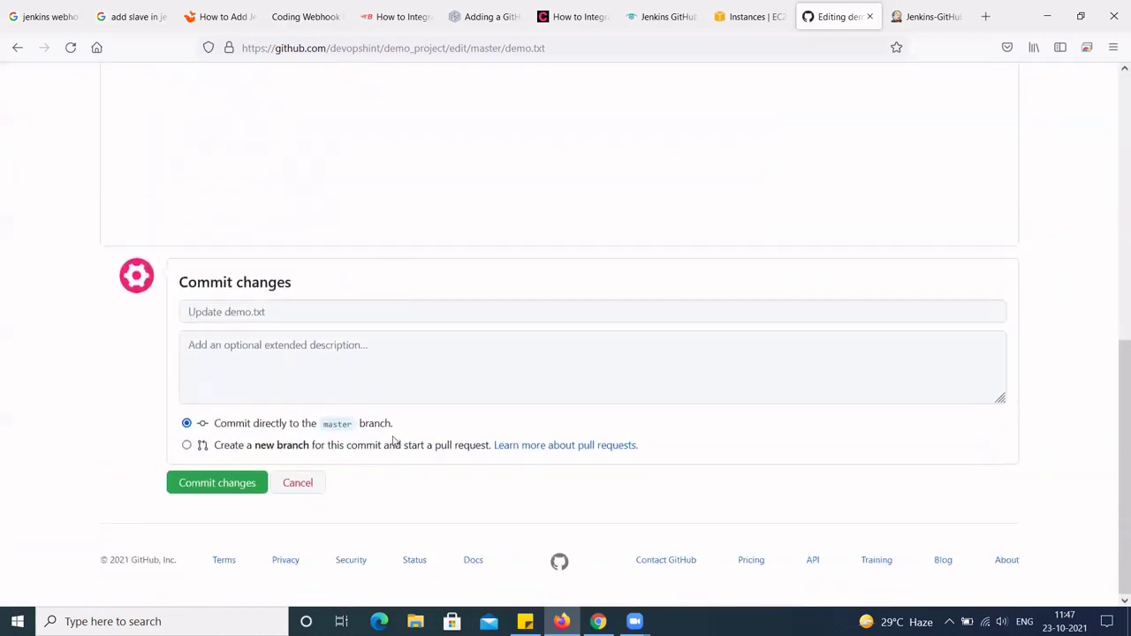
pyautogui.click(240, 485)
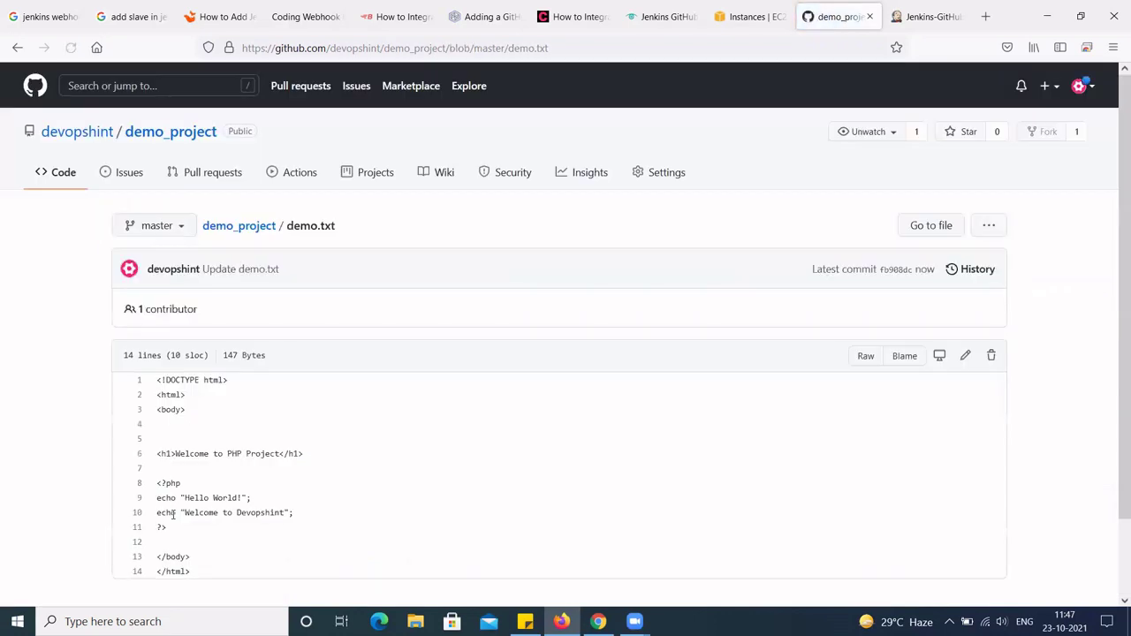
pyautogui.scroll(-2, 211, 490)
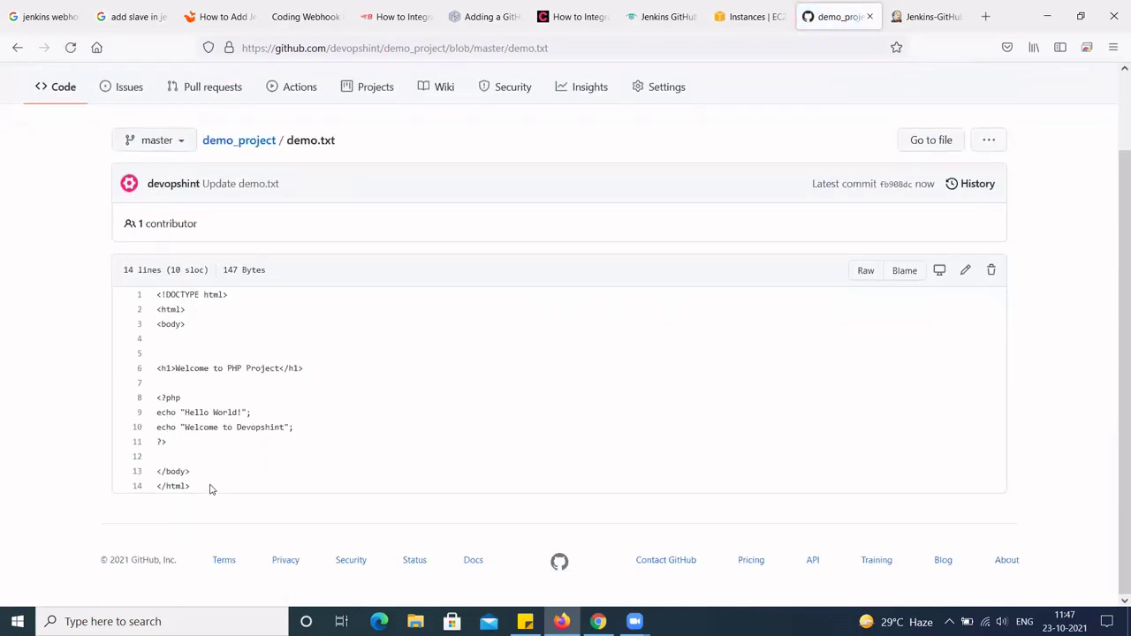
pyautogui.scroll(2, 377, 386)
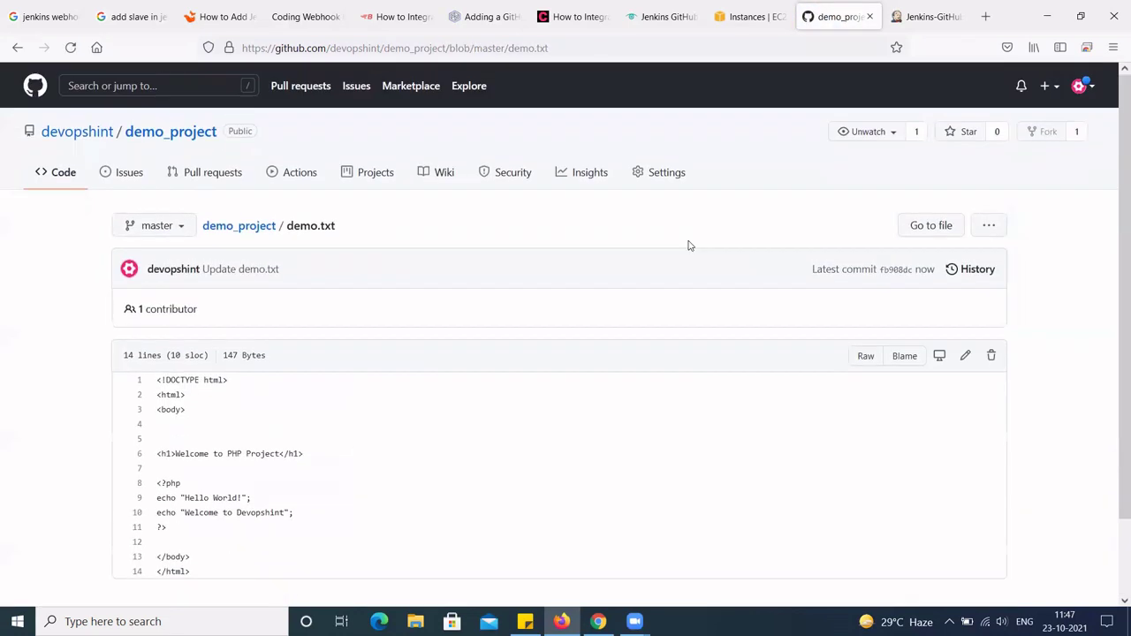
# Step: Switch to the Jenkins project and view the console output of build #1
pyautogui.click(926, 17)
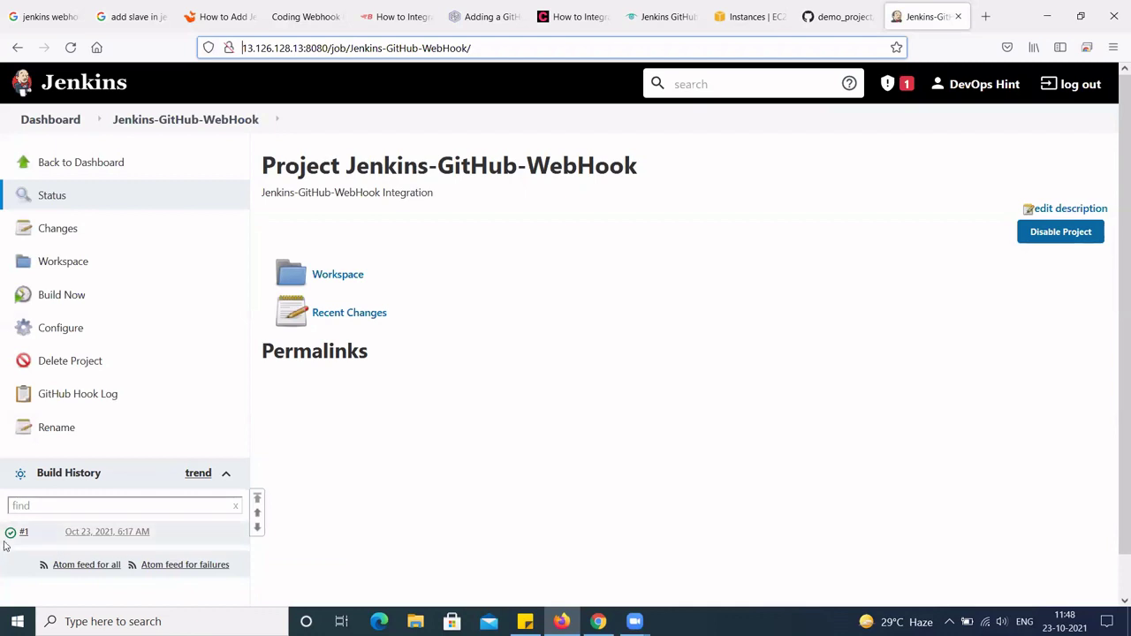
pyautogui.click(153, 534)
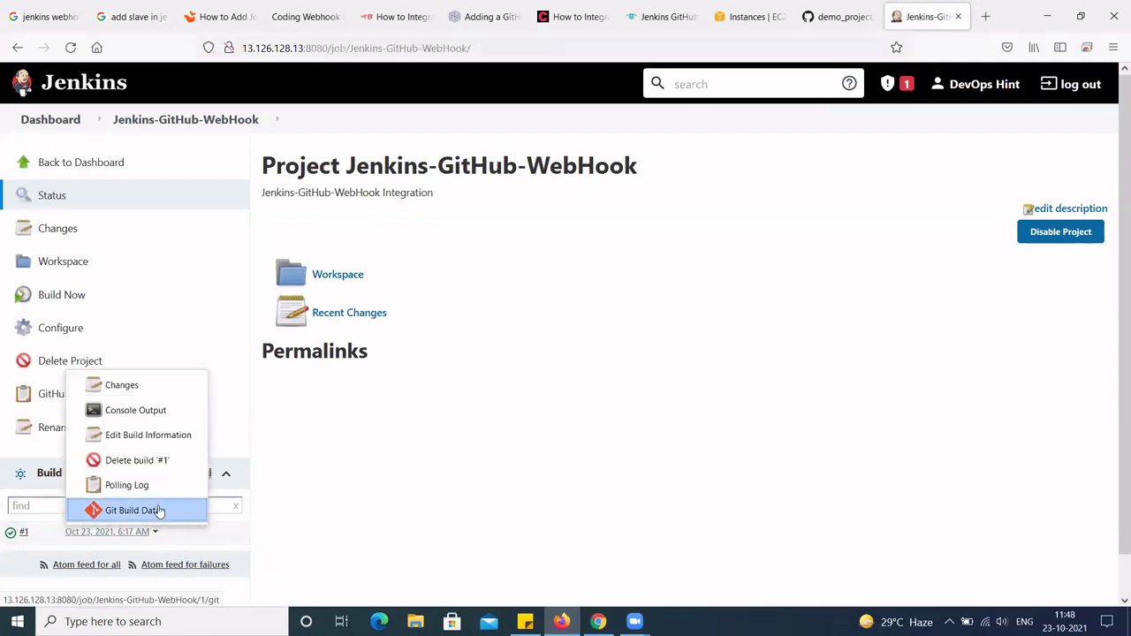
pyautogui.click(135, 410)
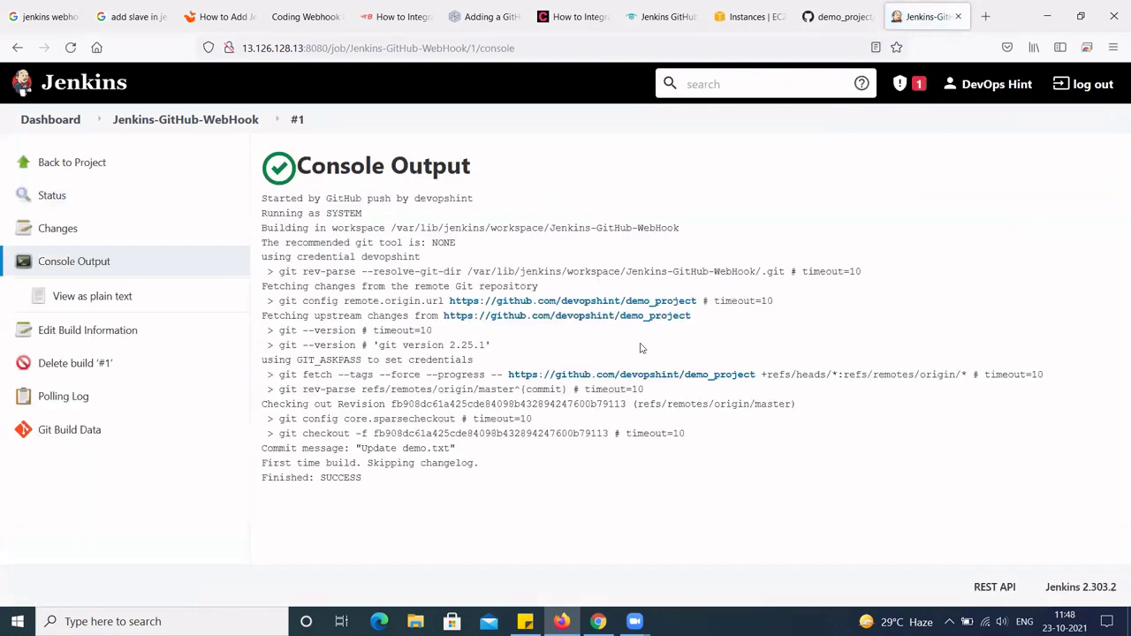